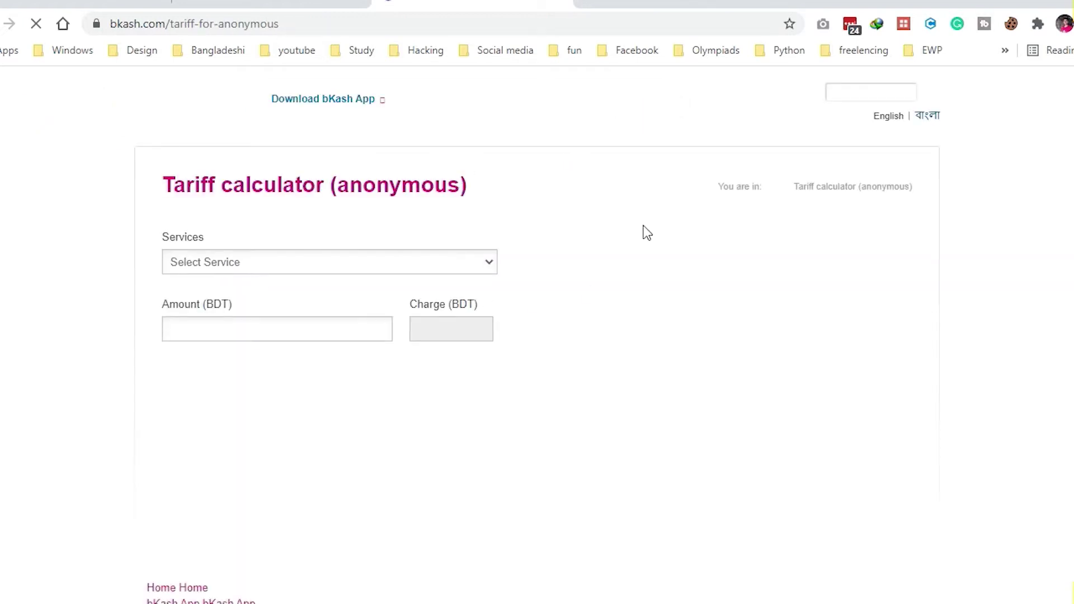
# Choose Cash Out from Agent as the tariff calculator's service and examine its amount and charge fields
pyautogui.click(323, 270)
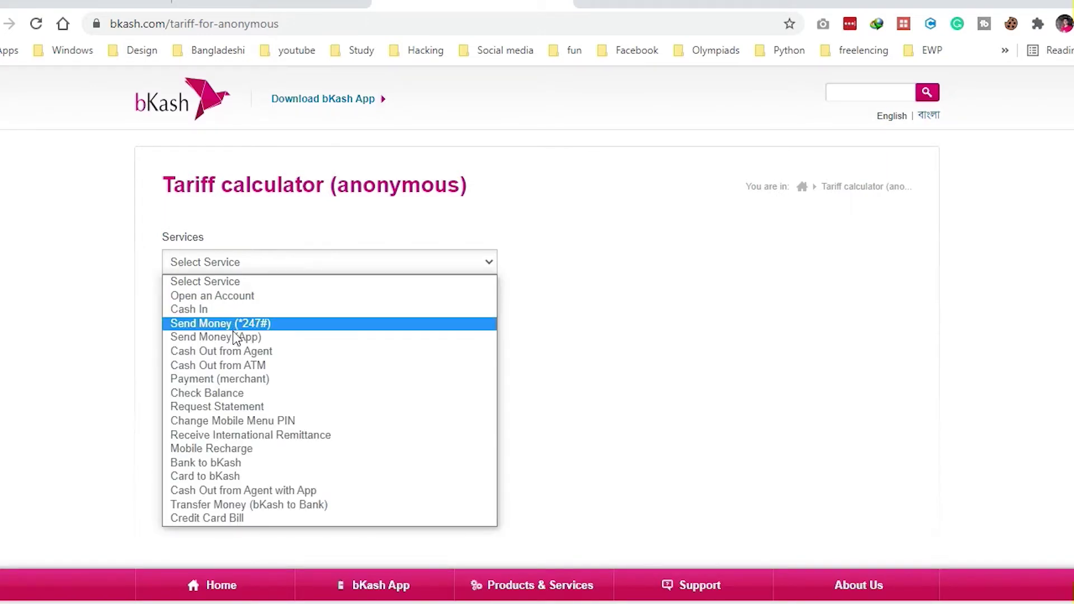
pyautogui.click(235, 350)
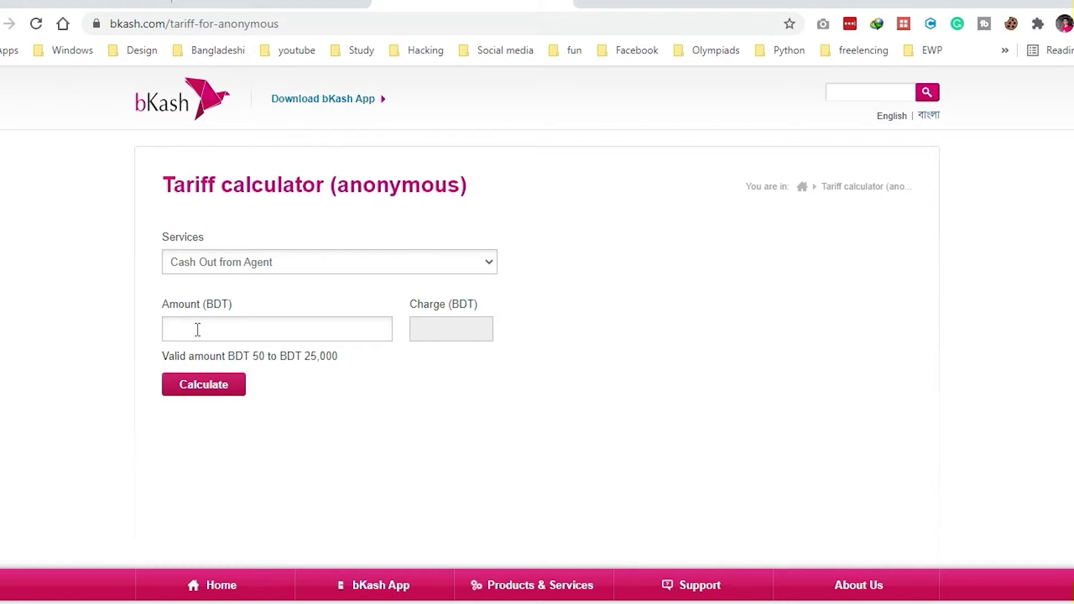
pyautogui.moveTo(161, 308); pyautogui.dragTo(230, 314)
pyautogui.click(364, 317)
pyautogui.click(187, 331)
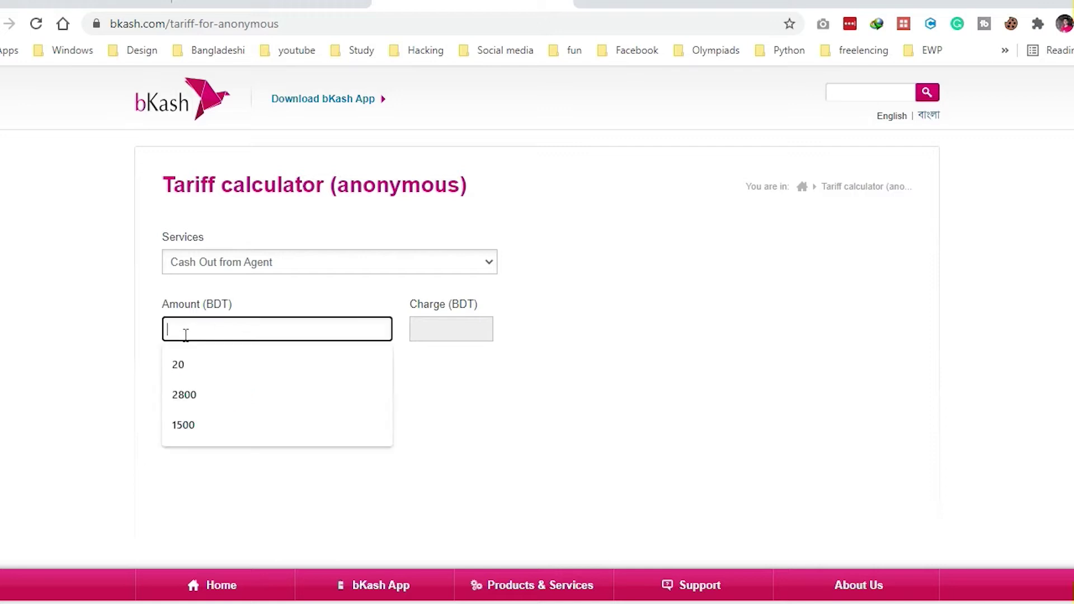
pyautogui.click(451, 376)
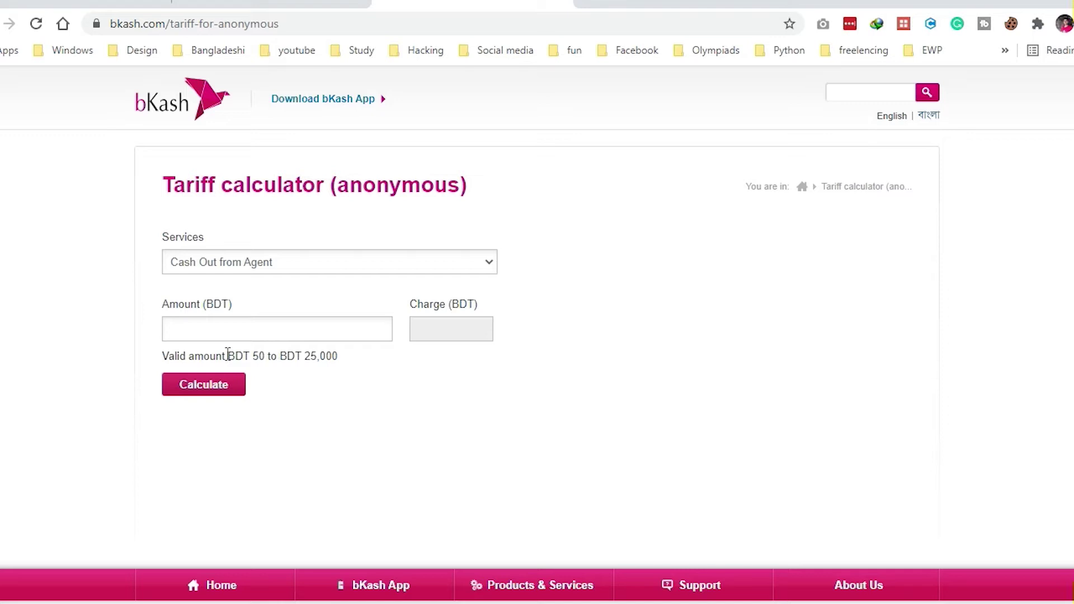
pyautogui.click(217, 330)
pyautogui.click(436, 333)
# Switch to the WordPress plugins page and check for the Fluent Forms Pro Add On Pack
pyautogui.click(271, 4)
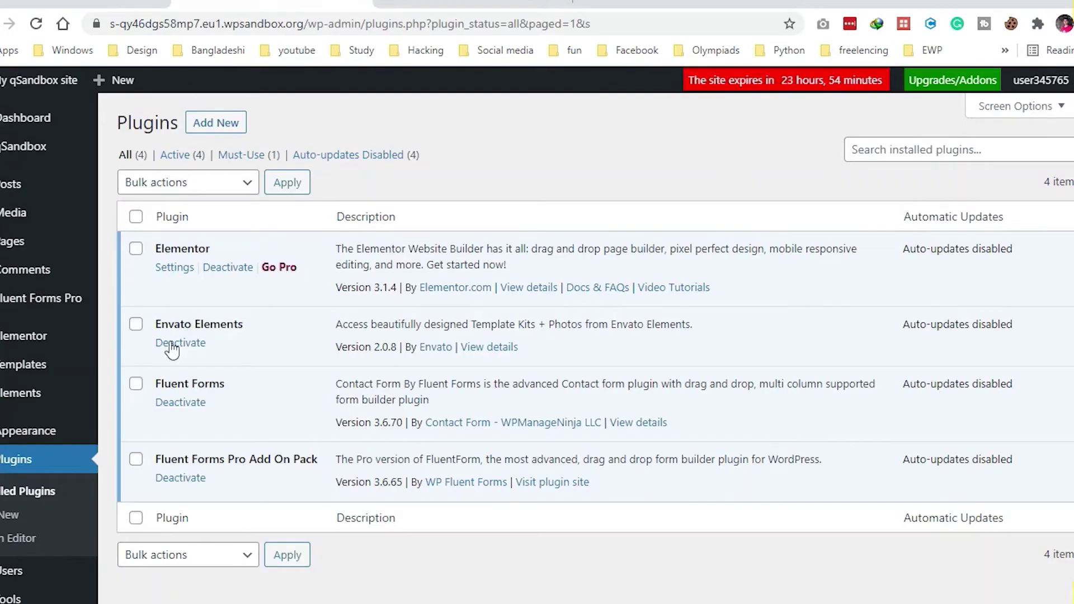
pyautogui.moveTo(162, 460); pyautogui.dragTo(258, 470)
pyautogui.click(278, 491)
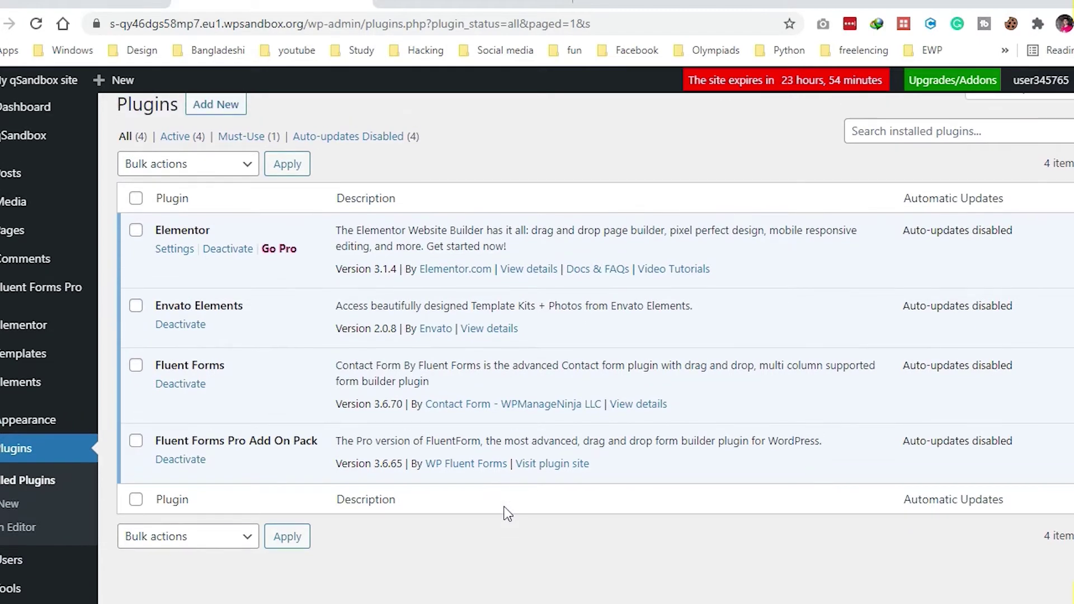
# Create a new blank form in Fluent Forms Pro
pyautogui.moveTo(44, 301)
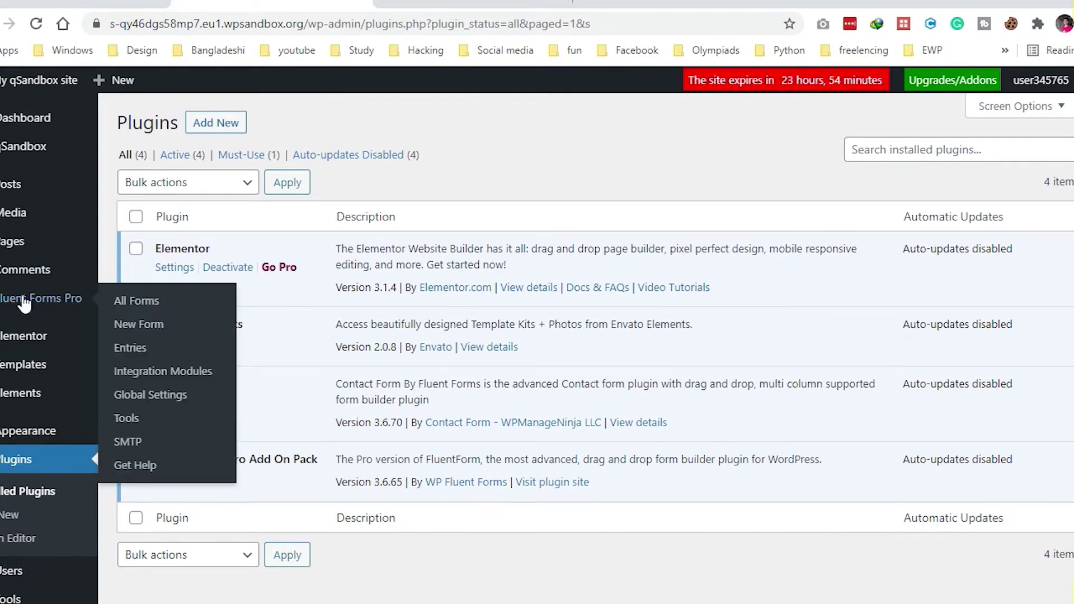
pyautogui.click(139, 302)
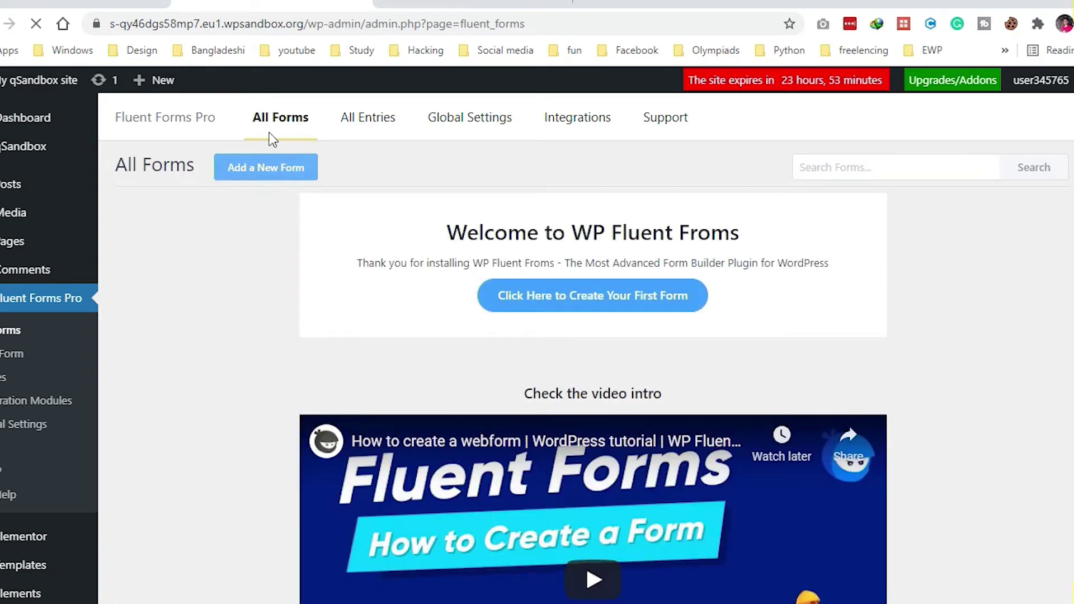
pyautogui.click(266, 171)
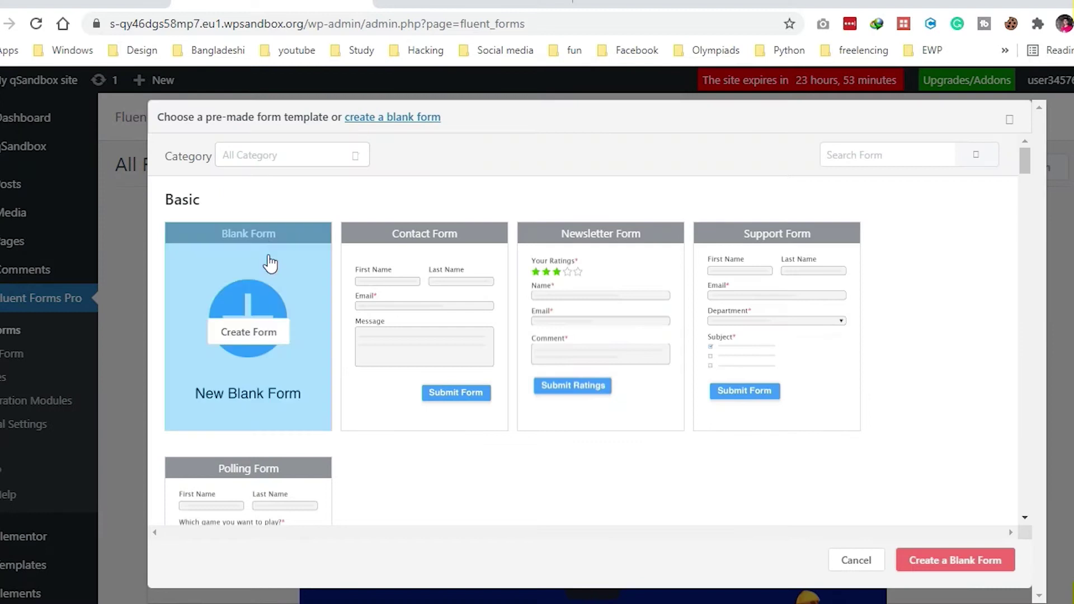
pyautogui.click(259, 330)
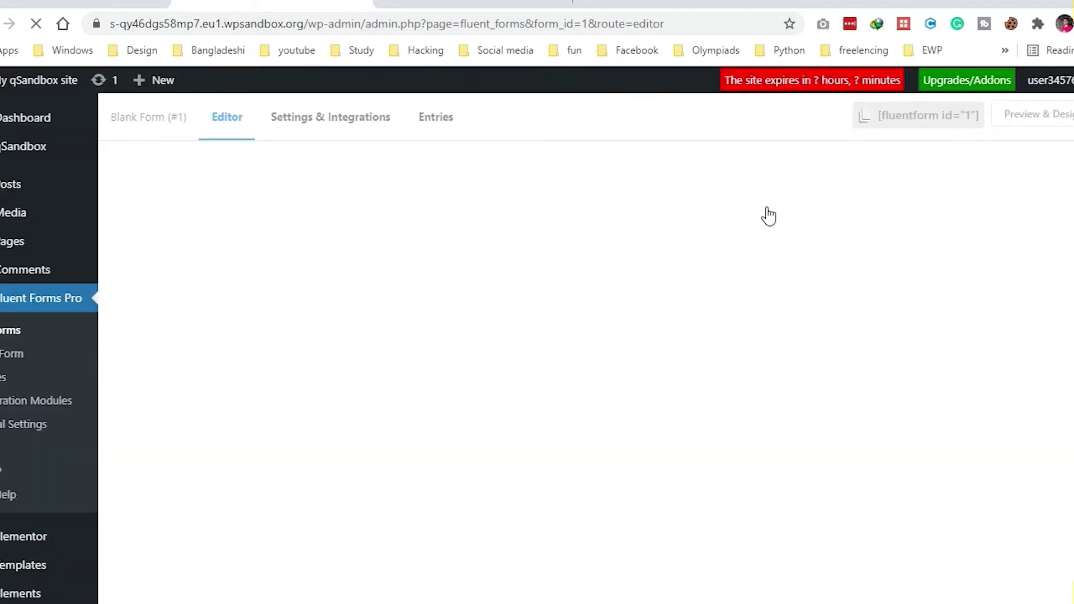
pyautogui.scroll(-3, 582, 229)
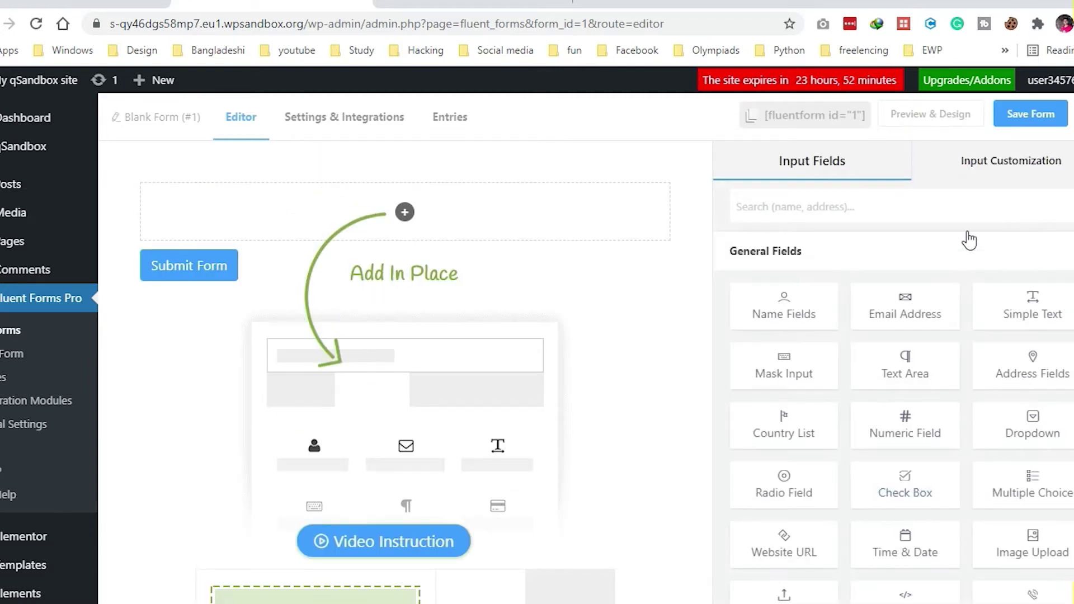
# Switch to the bKash tariff calculator and examine which input fields the form has to reproduce
pyautogui.click(536, 4)
pyautogui.click(439, 329)
pyautogui.click(343, 328)
pyautogui.click(571, 321)
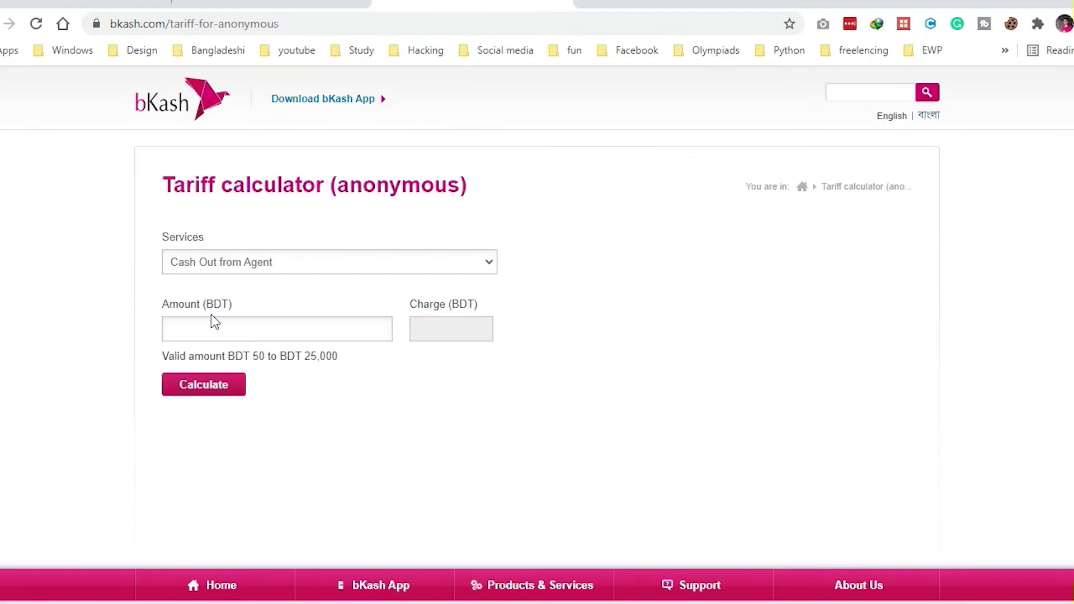
pyautogui.click(208, 329)
pyautogui.click(618, 347)
pyautogui.click(434, 328)
pyautogui.click(350, 134)
# Return to the form editor and add two numeric fields to the blank form
pyautogui.click(288, 8)
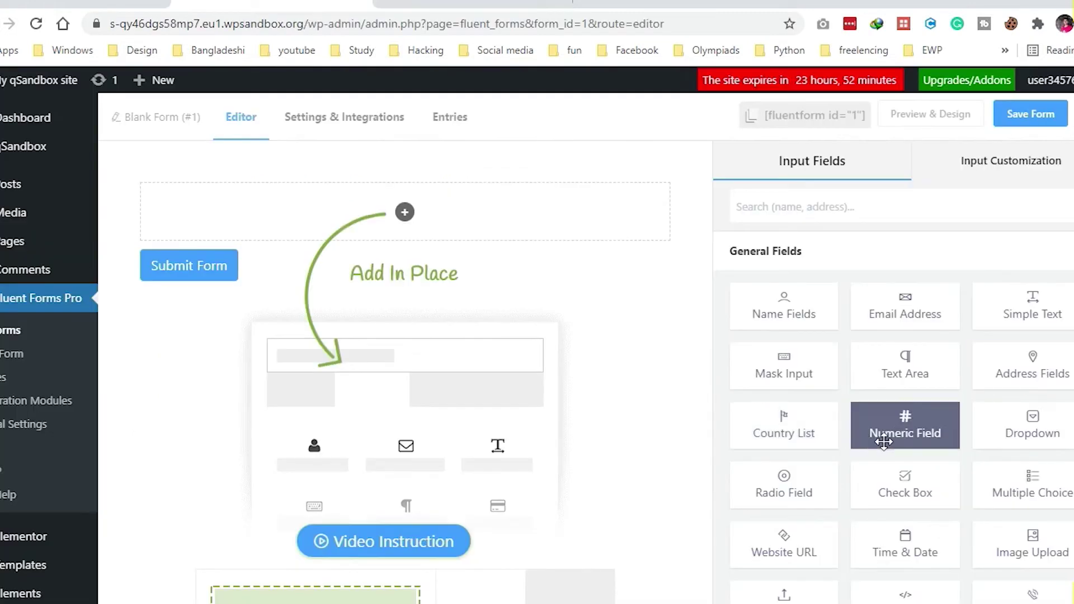
pyautogui.moveTo(898, 432); pyautogui.dragTo(425, 235)
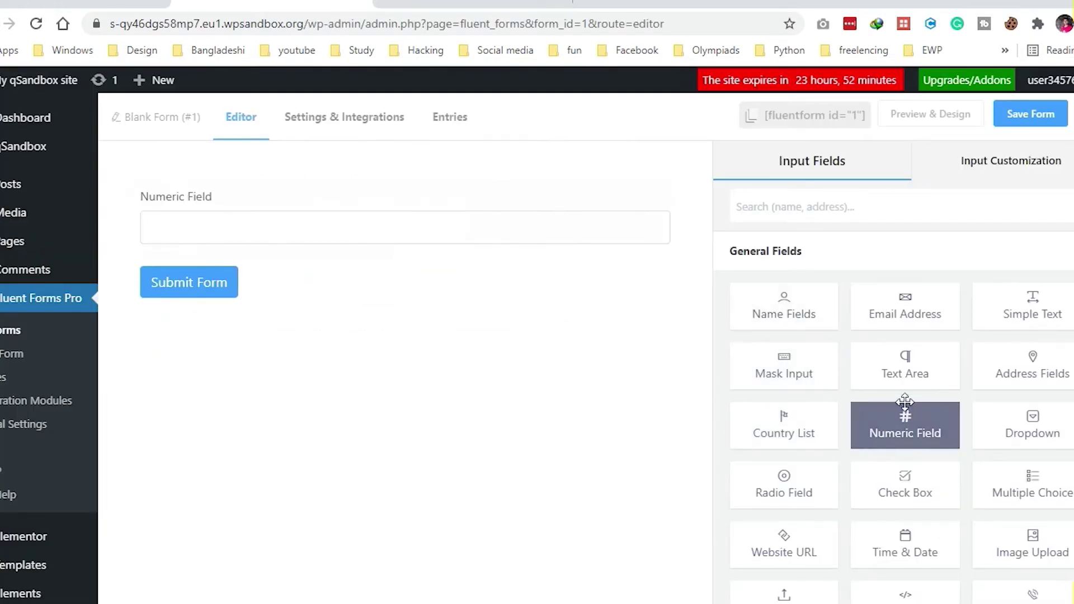
pyautogui.moveTo(863, 409)
pyautogui.mouseDown()
pyautogui.moveTo(486, 297)
pyautogui.moveTo(357, 244)
pyautogui.moveTo(365, 277)
pyautogui.moveTo(390, 262)
pyautogui.moveTo(398, 228)
pyautogui.mouseUp()
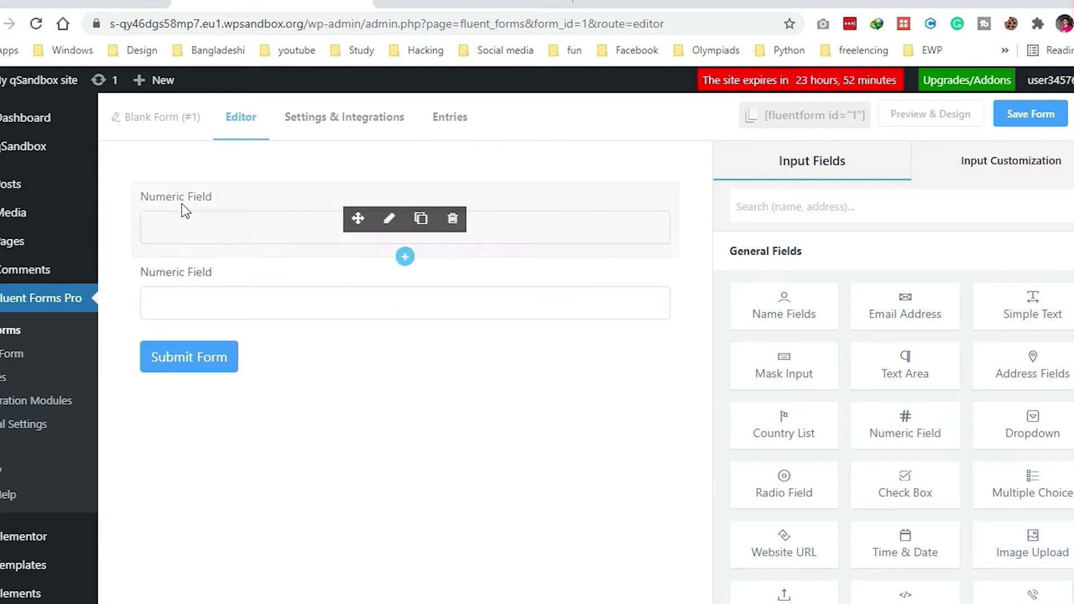
# Label the first numeric field "Amount (BDT)", copying the text from the tariff calculator page
pyautogui.click(392, 225)
pyautogui.click(465, 5)
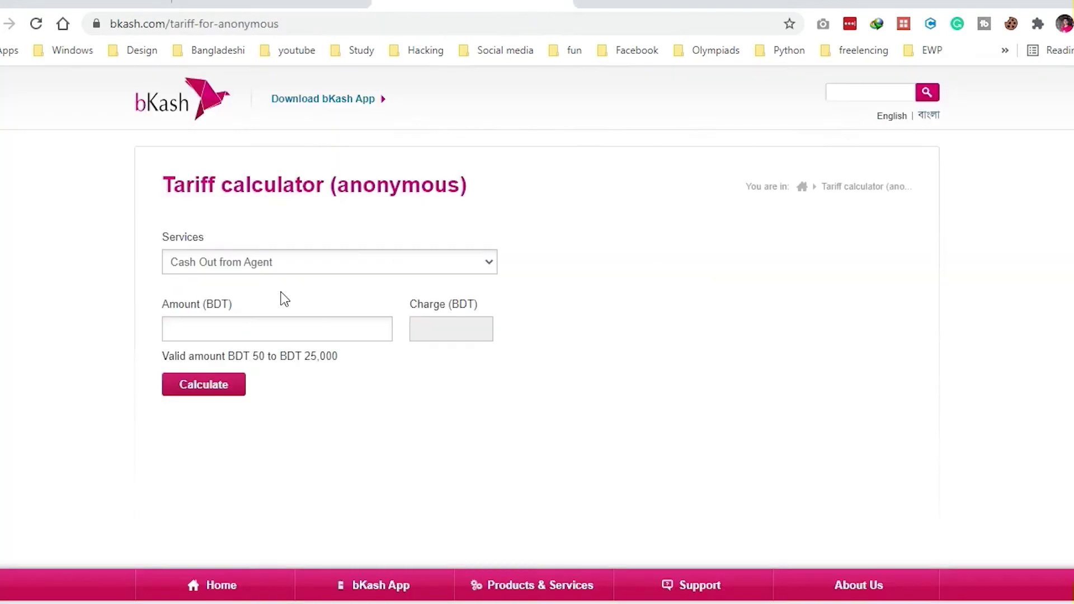
pyautogui.moveTo(231, 304); pyautogui.dragTo(162, 307)
pyautogui.rightClick(178, 305)
pyautogui.click(219, 315)
pyautogui.hotkey('ctrl', 'shift', 'Tab')
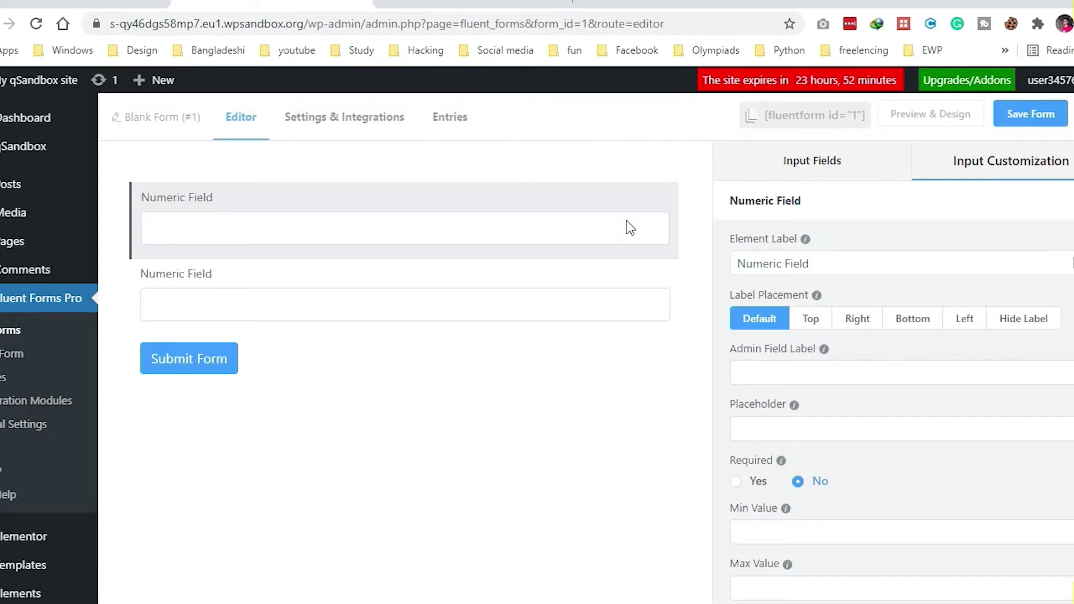
pyautogui.moveTo(812, 263); pyautogui.dragTo(656, 273)
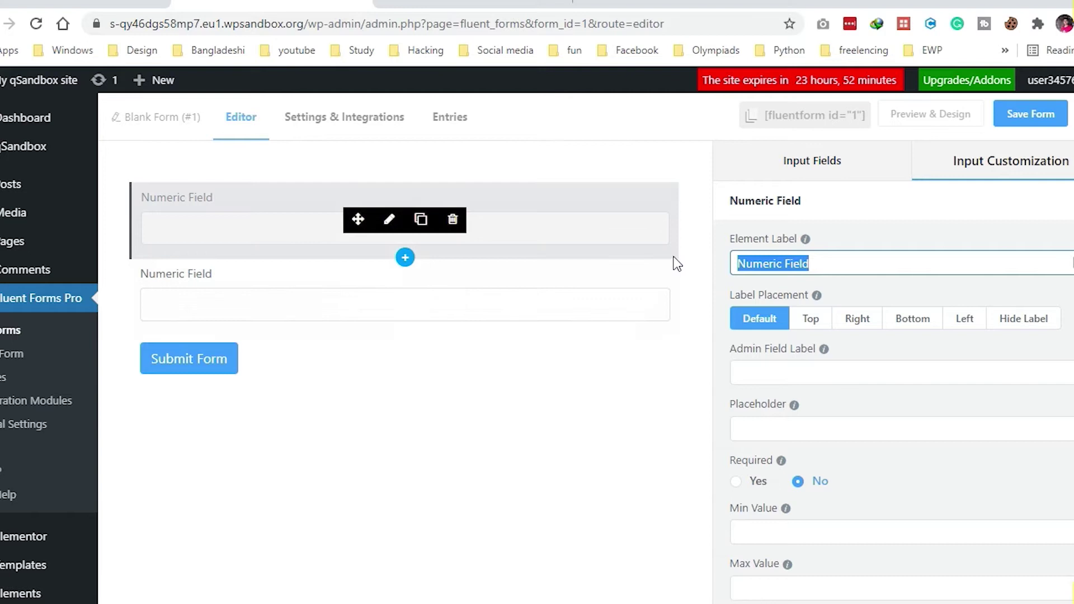
pyautogui.hotkey('ctrl', 'v')
# Make the Amount (BDT) field required
pyautogui.scroll(-2, 884, 355)
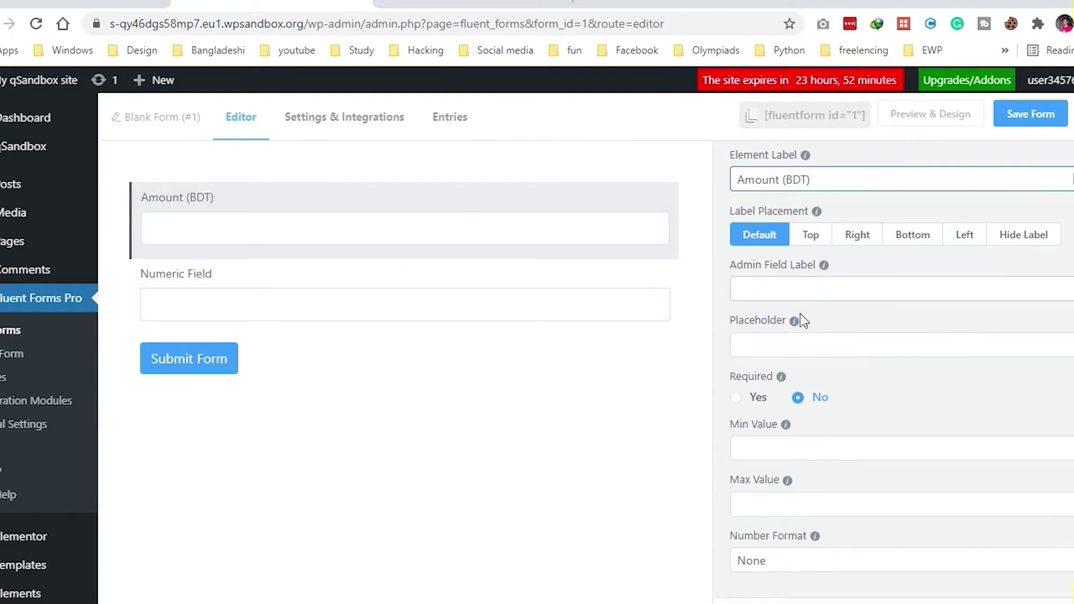
pyautogui.scroll(-1, 824, 350)
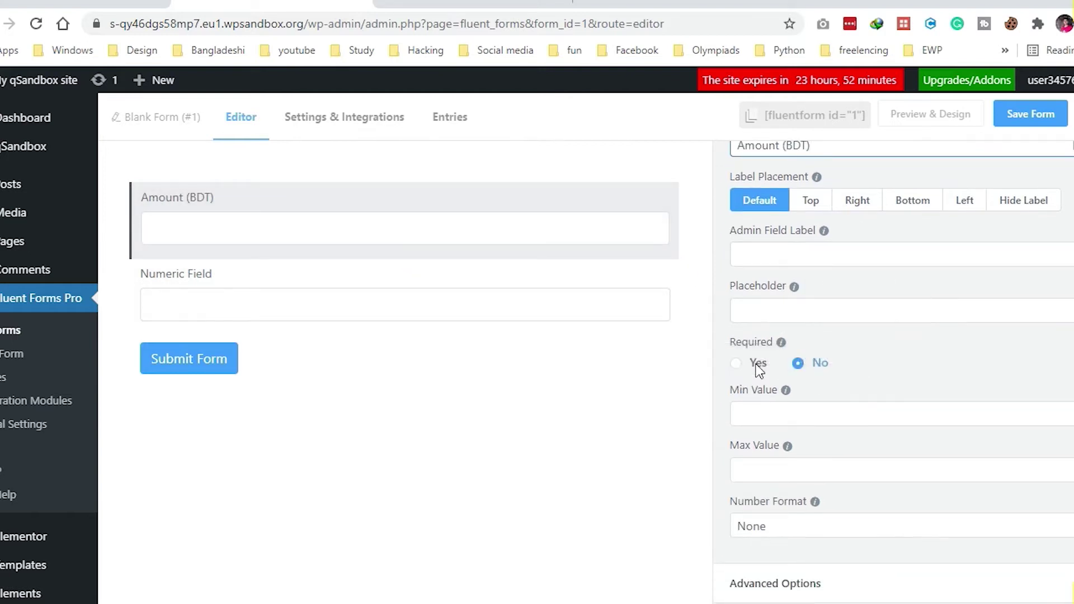
pyautogui.click(736, 364)
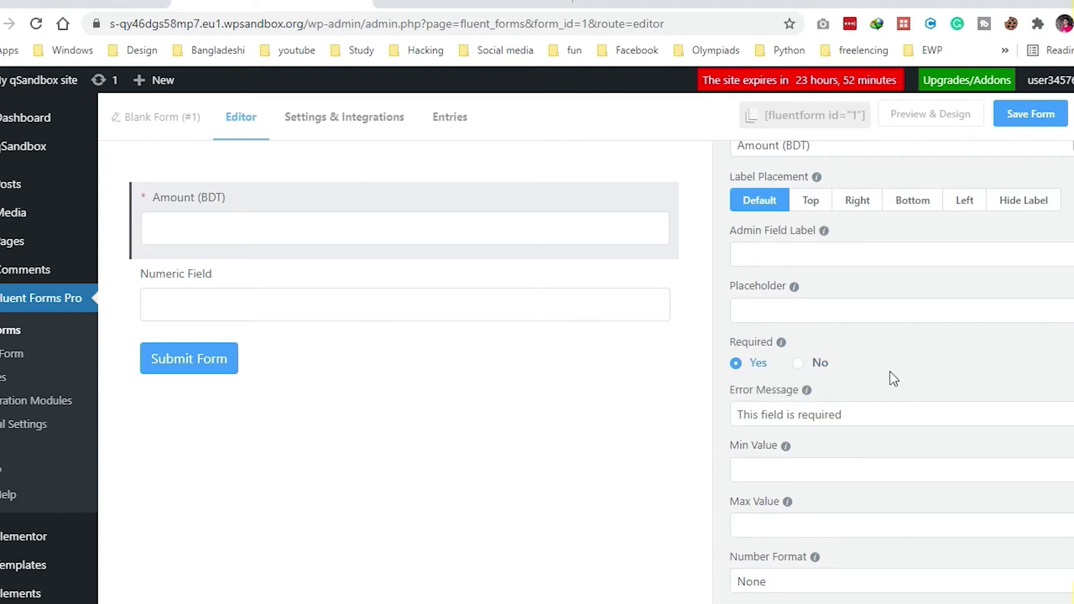
pyautogui.scroll(-1, 839, 378)
pyautogui.tripleClick(792, 359)
pyautogui.click(470, 5)
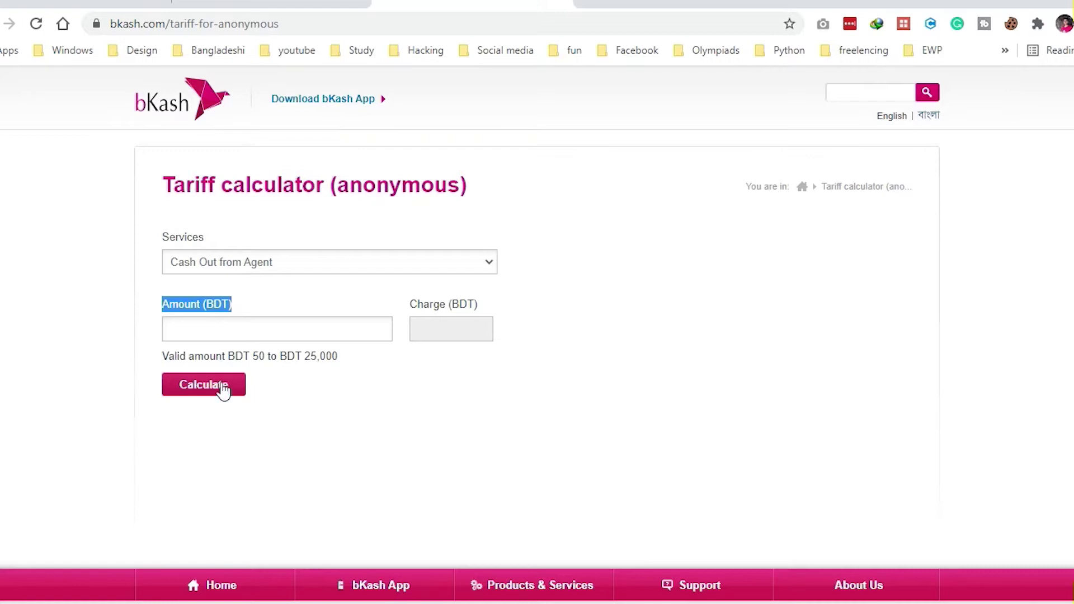
pyautogui.click(277, 4)
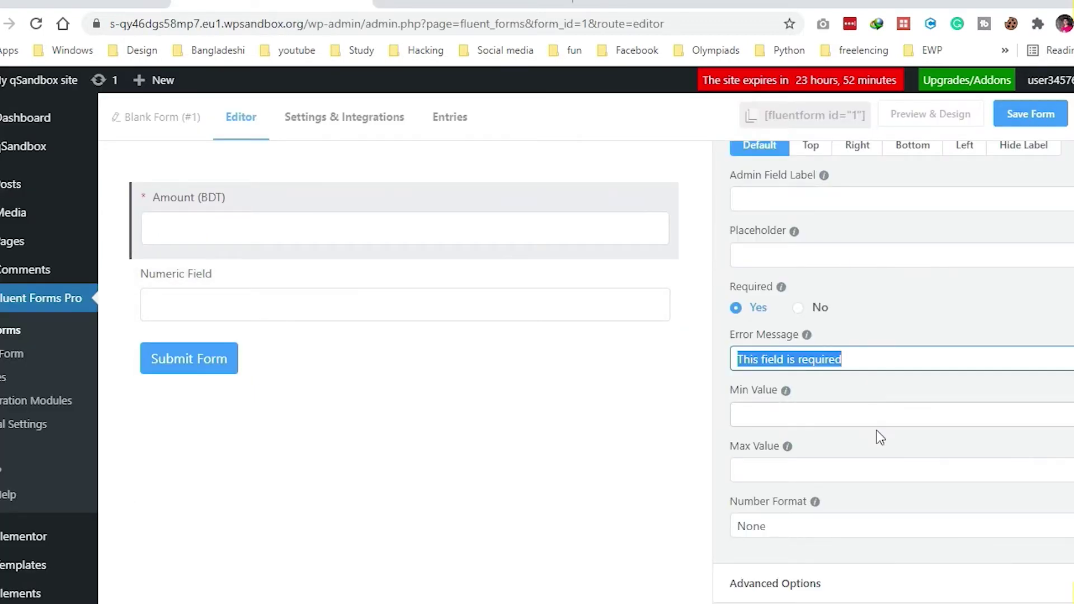
# Set the Amount (BDT) field's minimum value to 50, copied from the tariff calculator's valid amount range
pyautogui.click(807, 417)
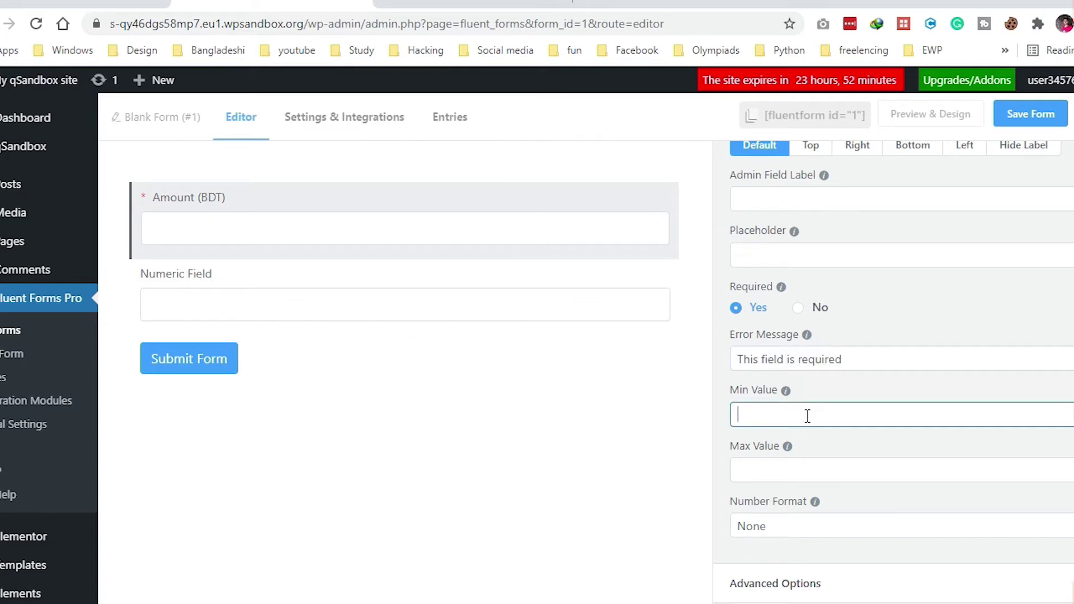
pyautogui.click(807, 364)
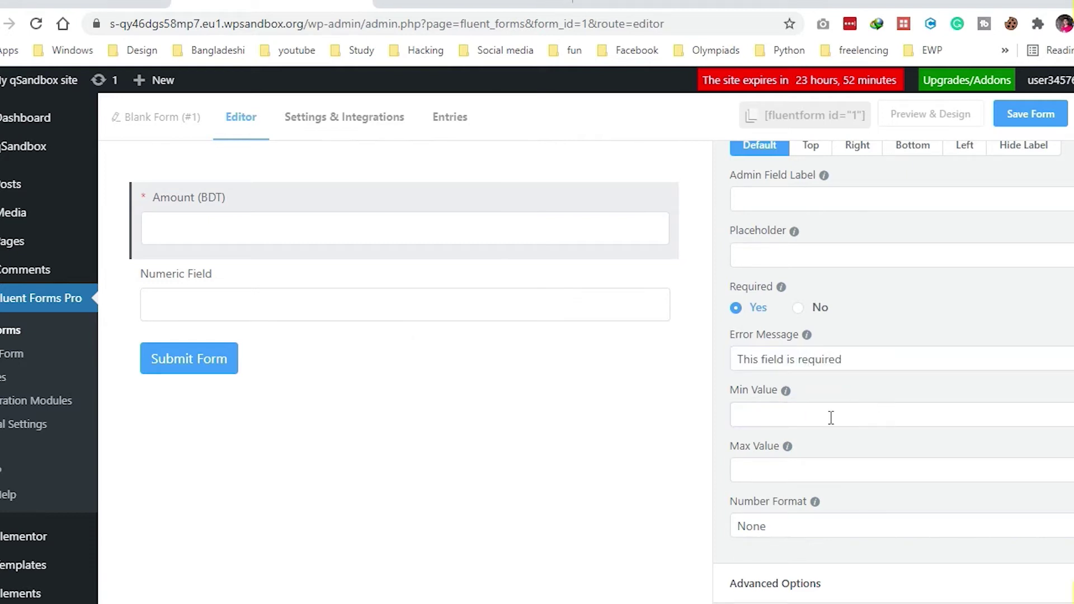
pyautogui.click(811, 419)
pyautogui.click(473, 4)
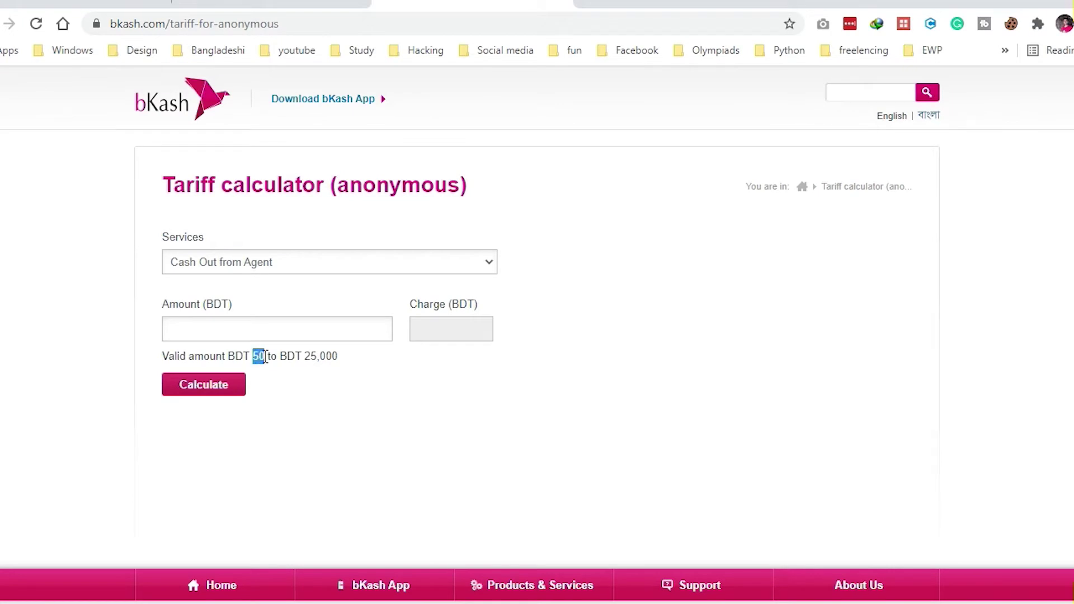
pyautogui.rightClick(266, 357)
pyautogui.click(275, 369)
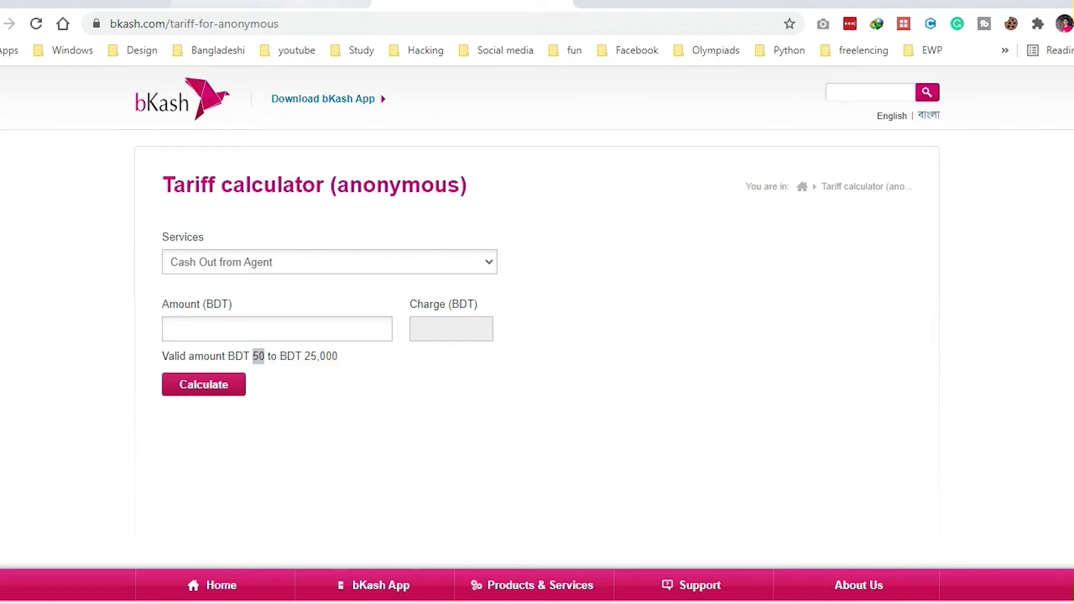
pyautogui.click(269, 5)
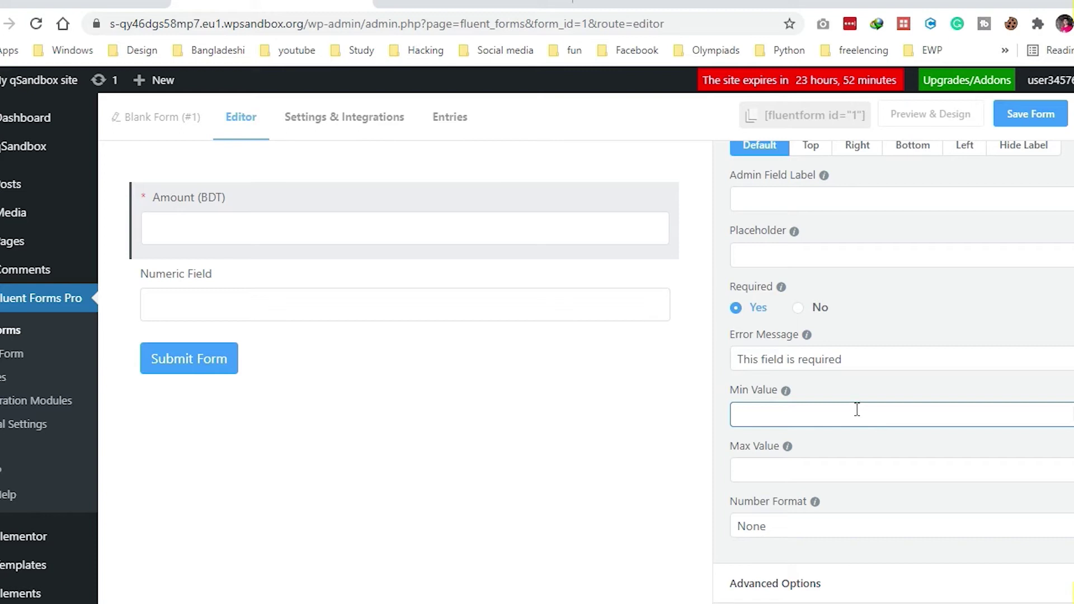
pyautogui.hotkey('ctrl', 'v')
# Complete the minimum value error message of the Amount (BDT) field as "Minimum value is 50"
pyautogui.click(881, 466)
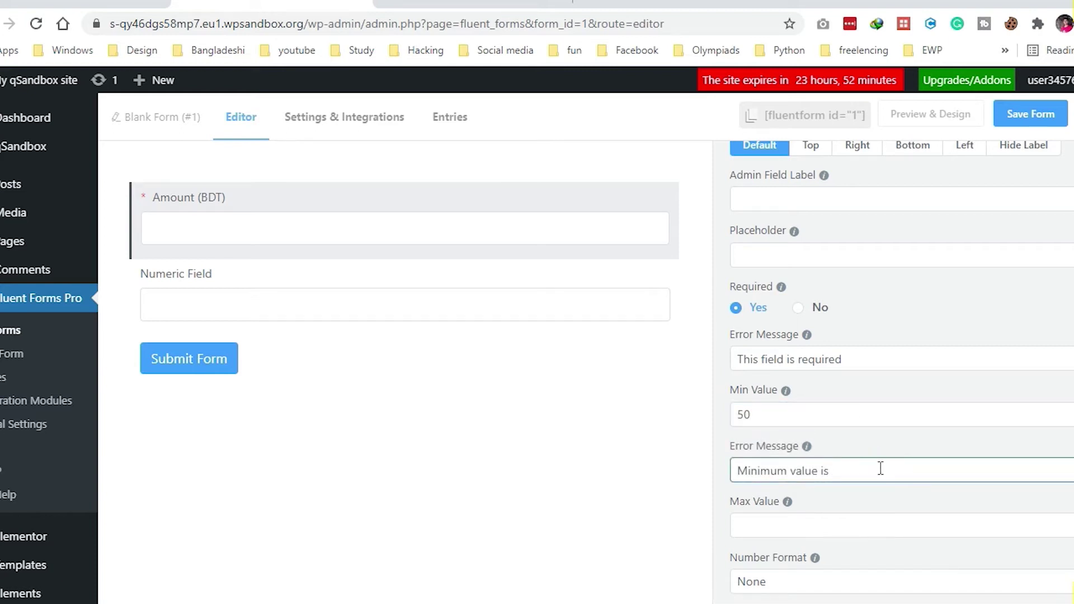
pyautogui.doubleClick(754, 417)
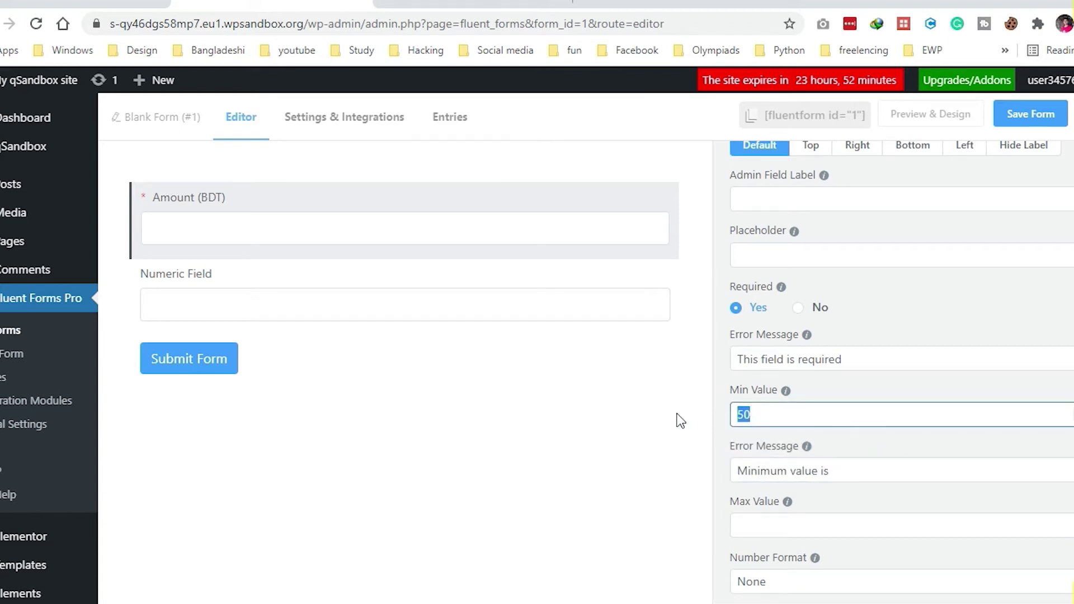
pyautogui.click(898, 471)
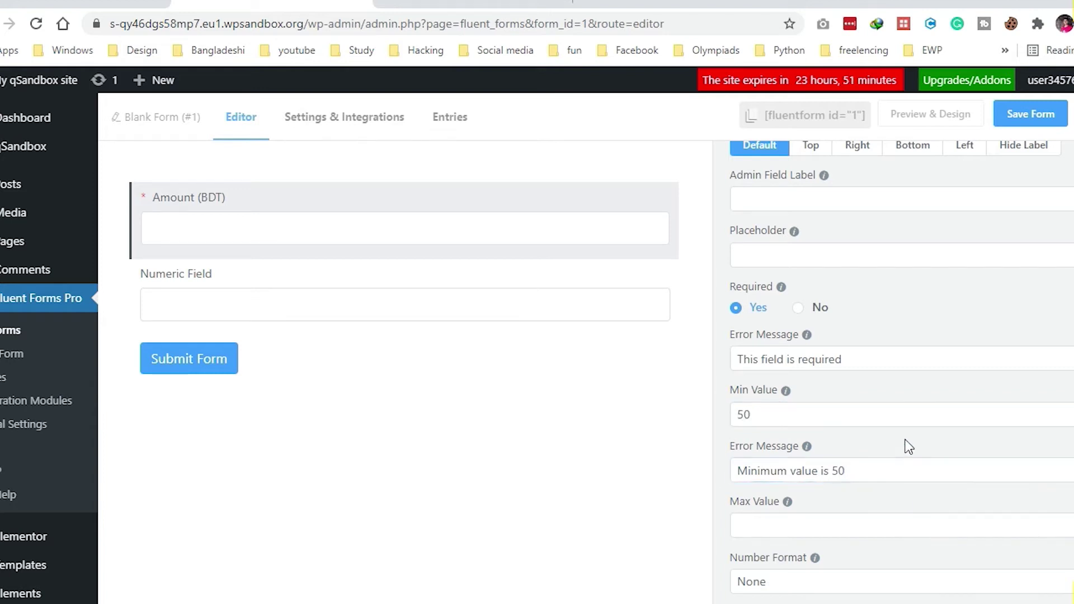
pyautogui.scroll(3, 909, 443)
pyautogui.moveTo(354, 240)
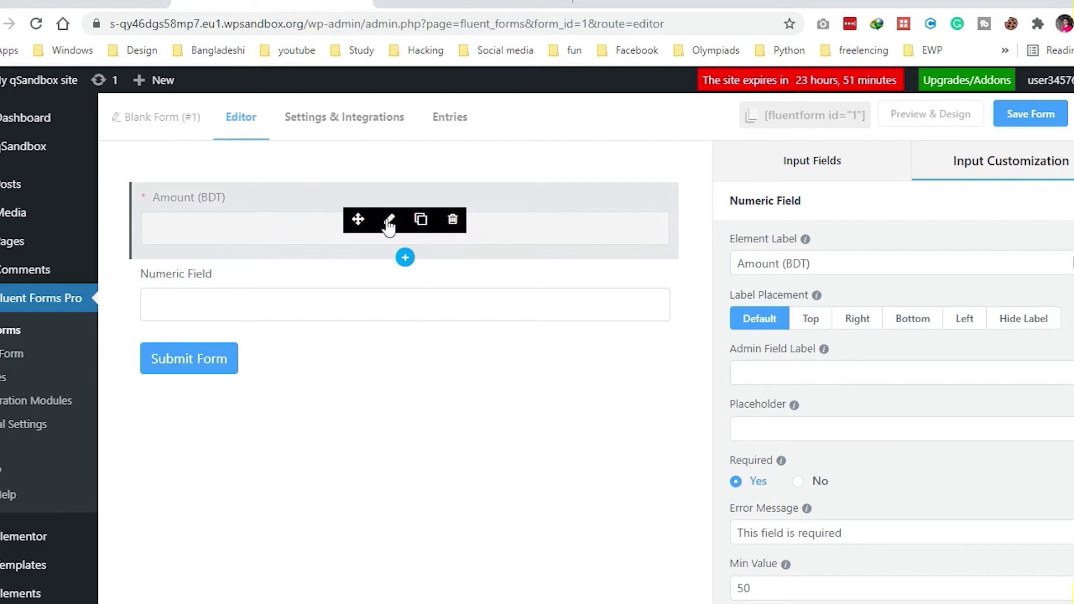
pyautogui.scroll(-1, 915, 452)
pyautogui.scroll(-5, 916, 452)
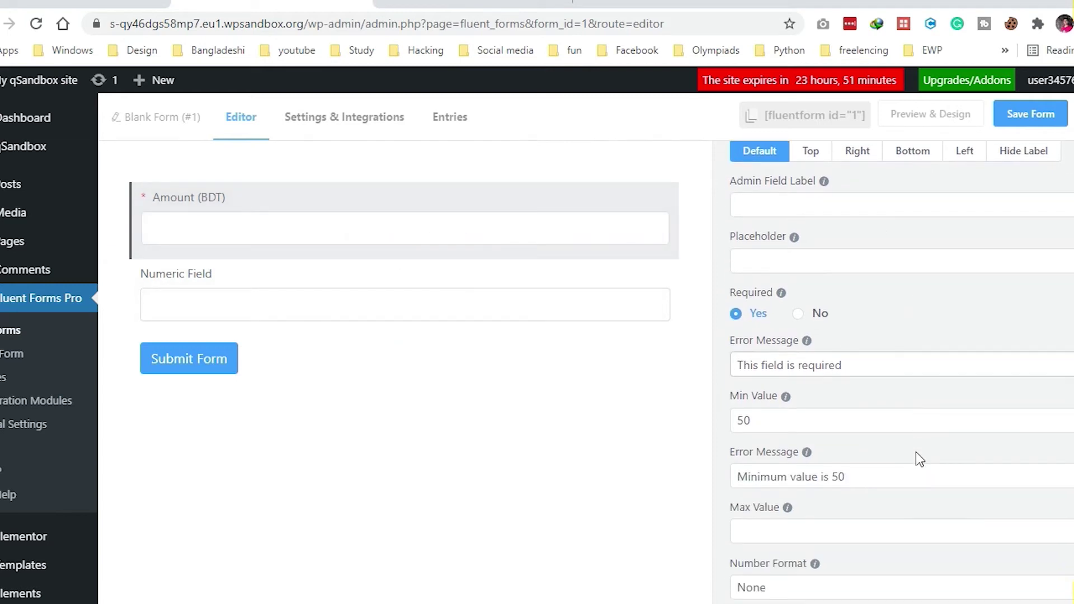
pyautogui.scroll(3, 915, 450)
pyautogui.scroll(-2, 915, 450)
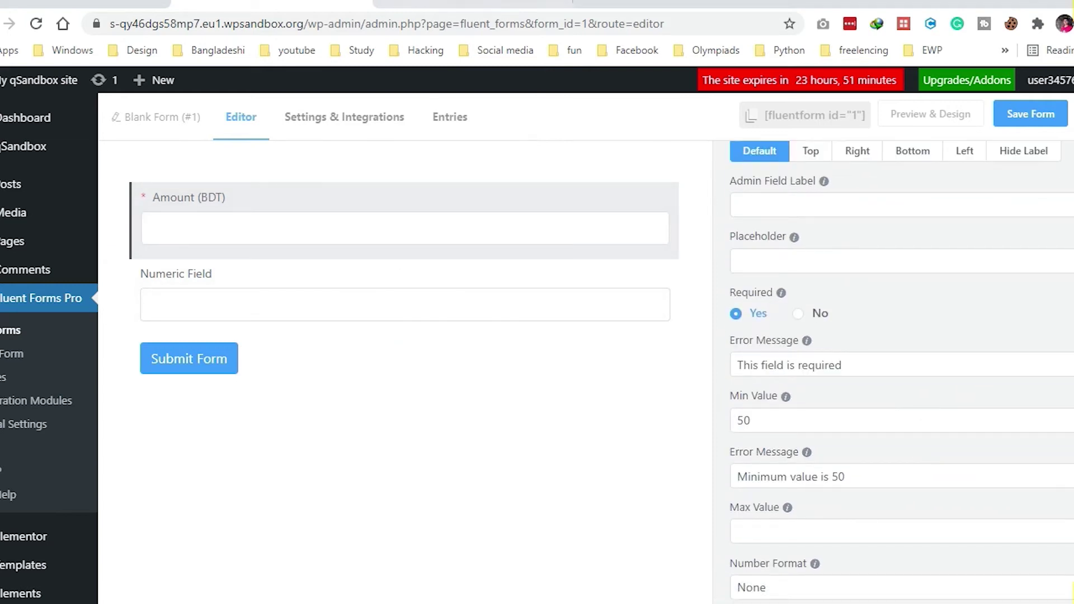
# Check the valid amount range on the tariff calculator page against the Amount (BDT) field's minimum value error message
pyautogui.hotkey('ctrl', 'Tab')
pyautogui.click(670, 367)
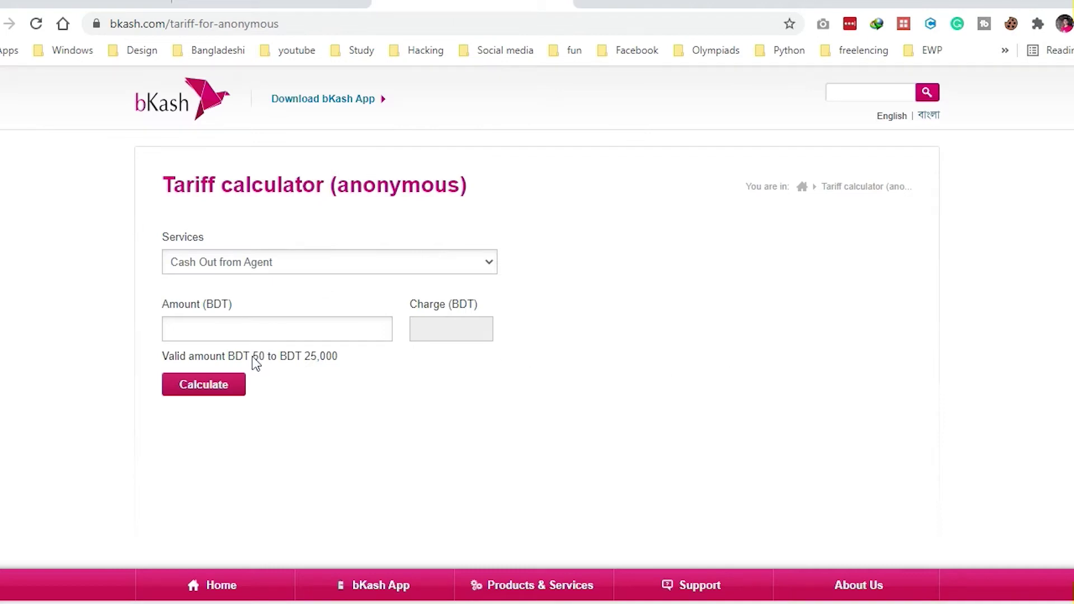
pyautogui.click(269, 358)
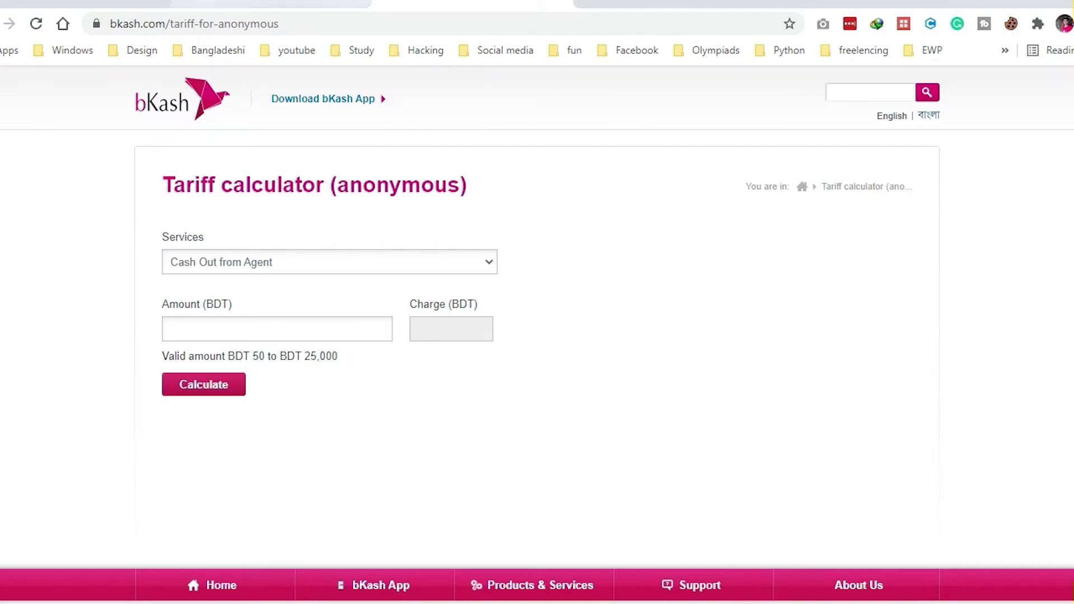
pyautogui.hotkey('ctrl', 'shift', 'Tab')
pyautogui.moveTo(737, 477); pyautogui.dragTo(839, 481)
pyautogui.click(844, 441)
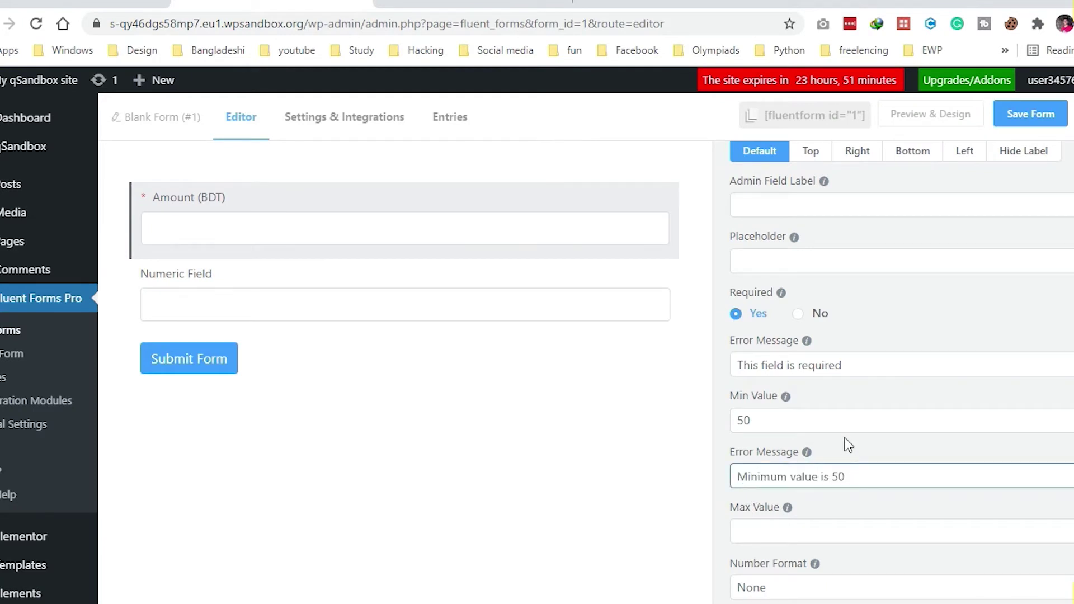
# Look over the Amount (BDT) field's advanced options and save the form
pyautogui.scroll(-1, 887, 550)
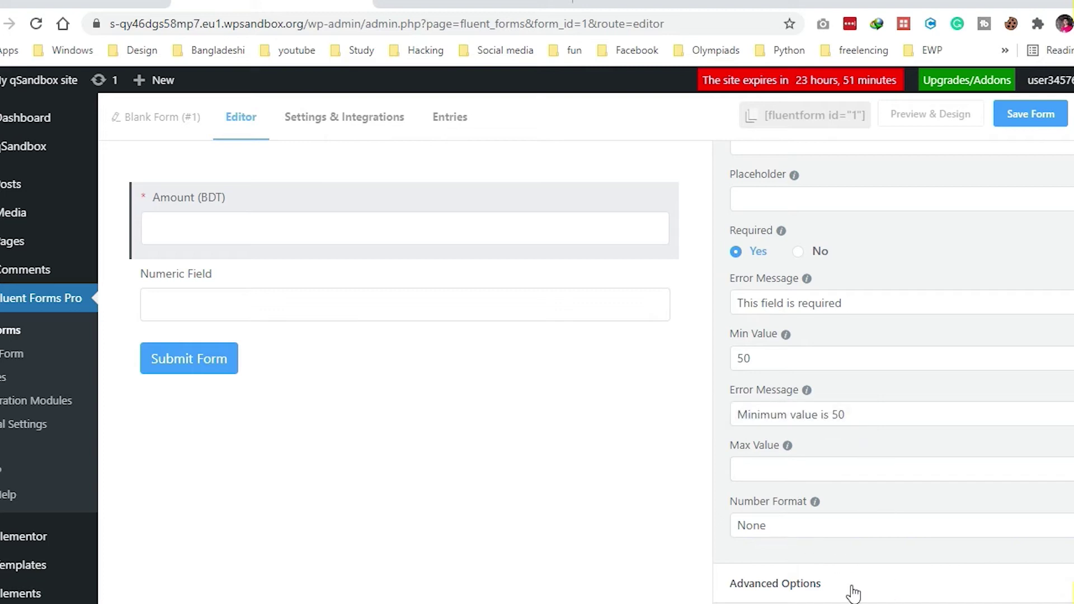
pyautogui.scroll(-7, 845, 590)
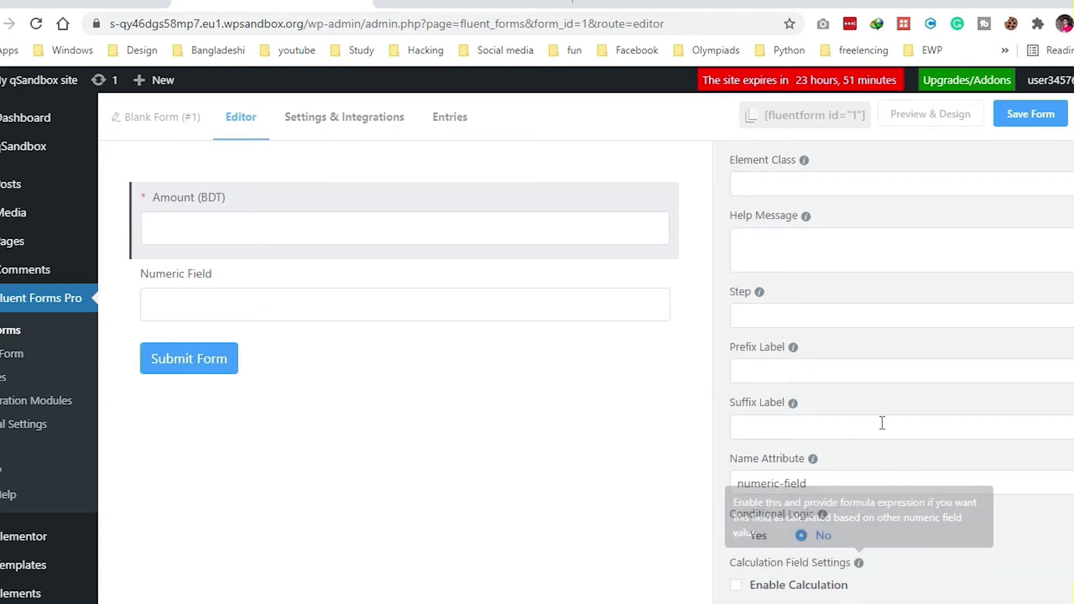
pyautogui.scroll(3, 875, 398)
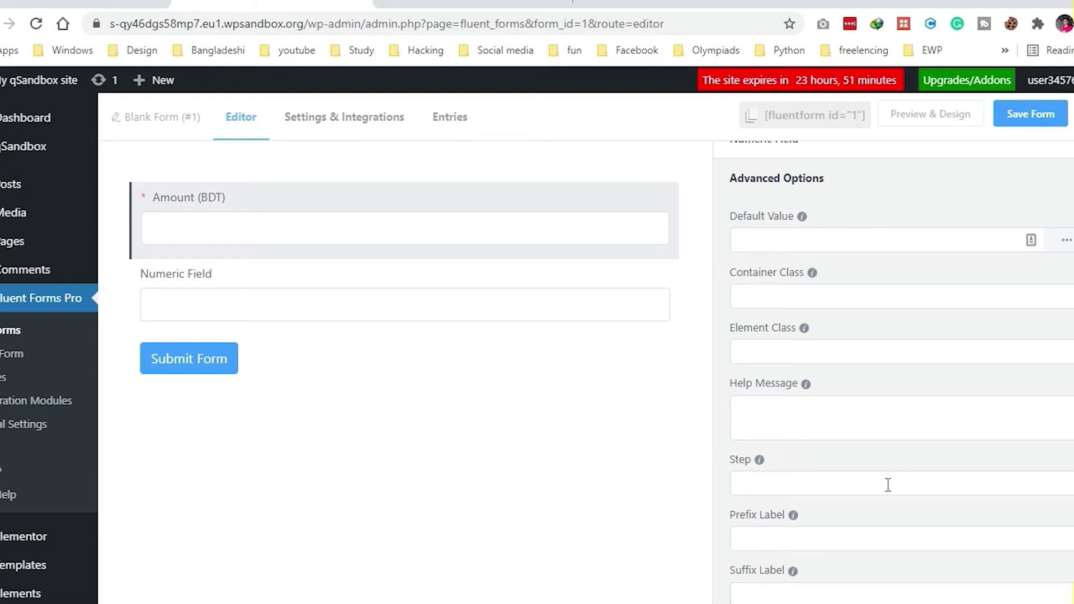
pyautogui.scroll(-2, 853, 333)
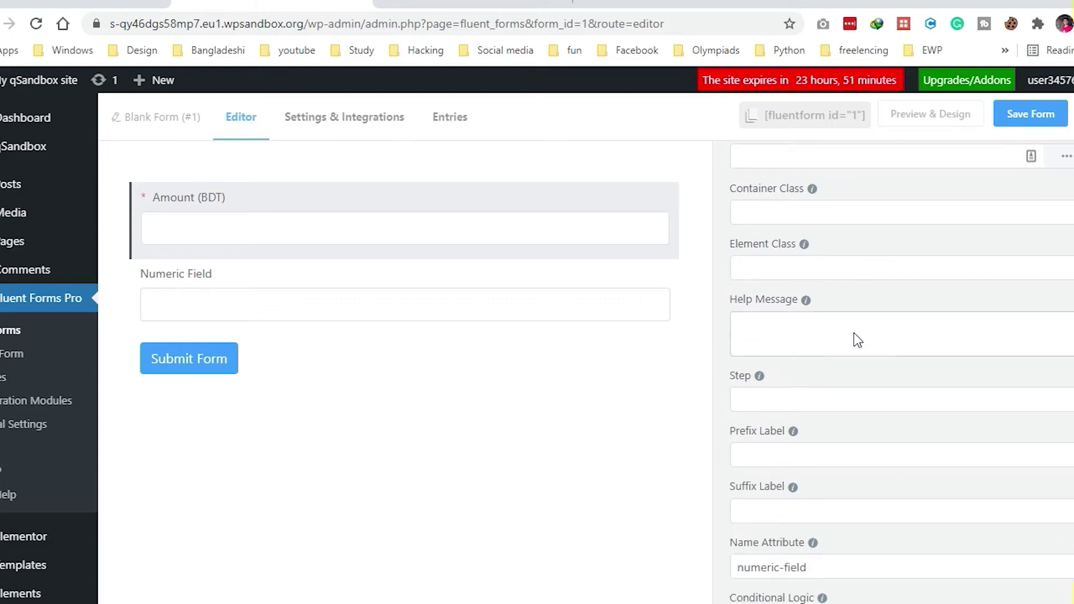
pyautogui.scroll(-1, 871, 427)
pyautogui.scroll(-1, 876, 434)
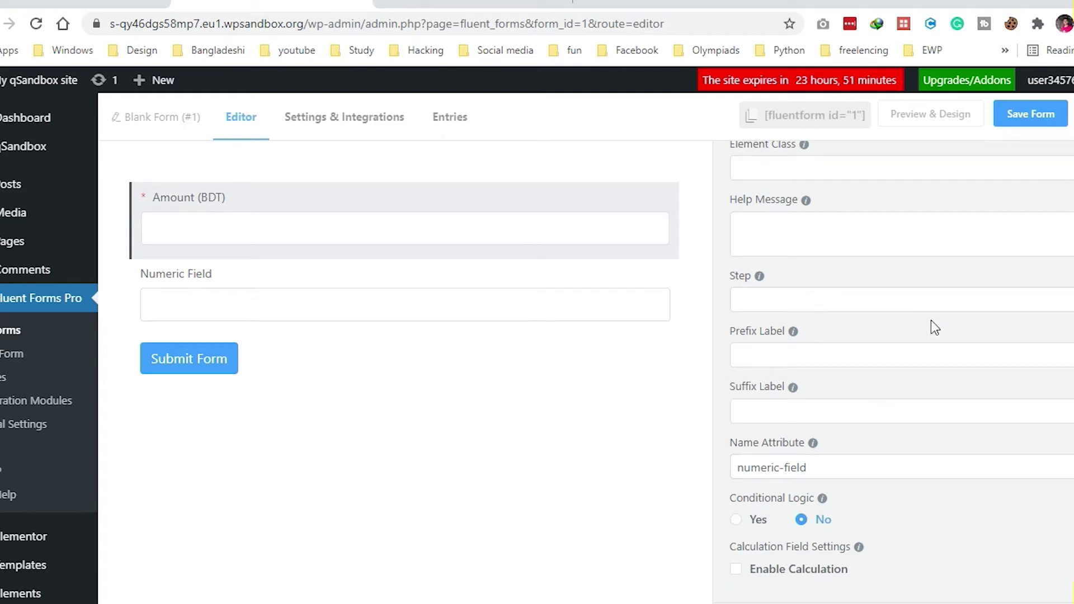
pyautogui.scroll(5, 931, 323)
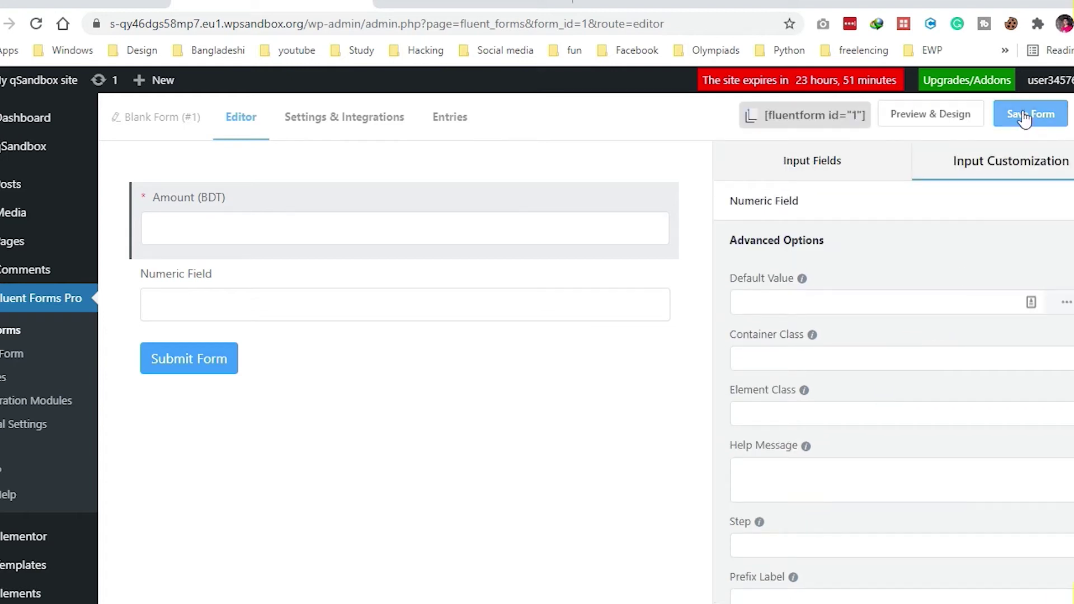
pyautogui.click(1024, 116)
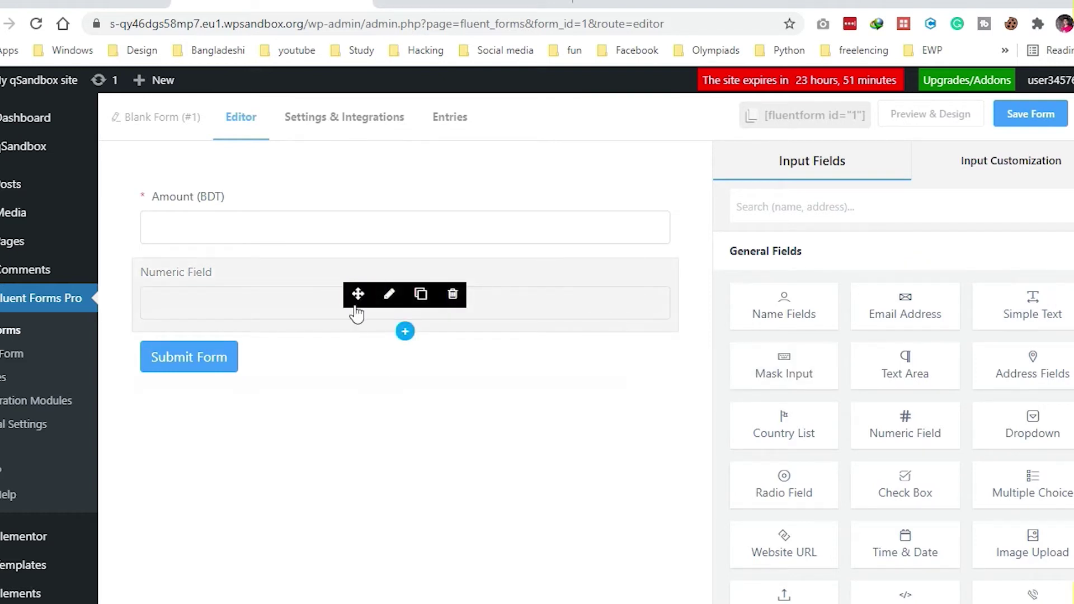
# Label the second numeric field "Charge (BDT)", copying the text from the tariff calculator page
pyautogui.click(381, 301)
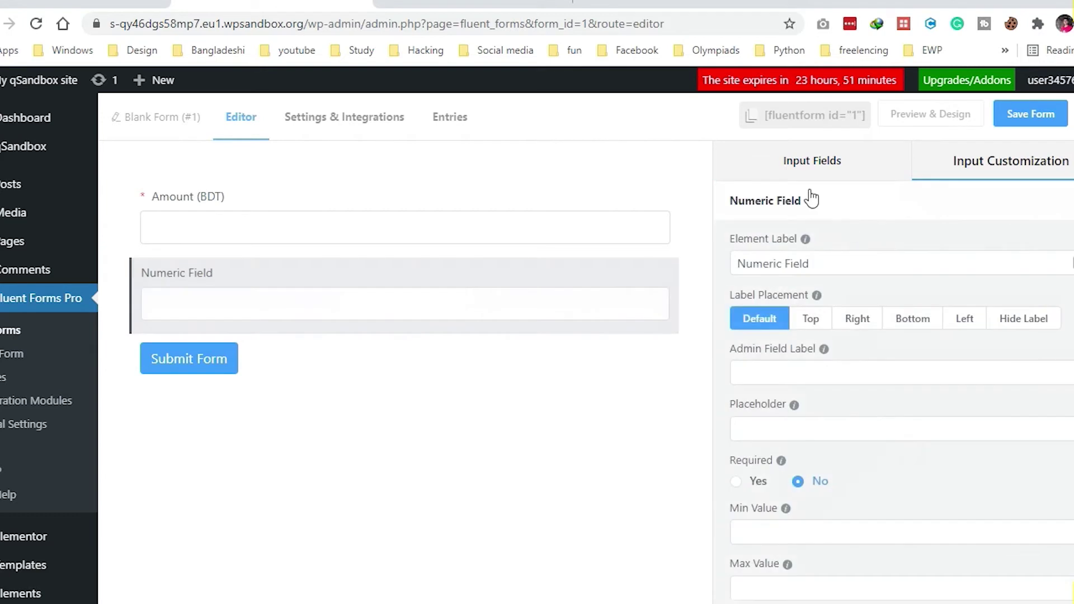
pyautogui.doubleClick(797, 263)
pyautogui.hotkey('ctrl', 'a')
pyautogui.hotkey('ctrl', 'Tab')
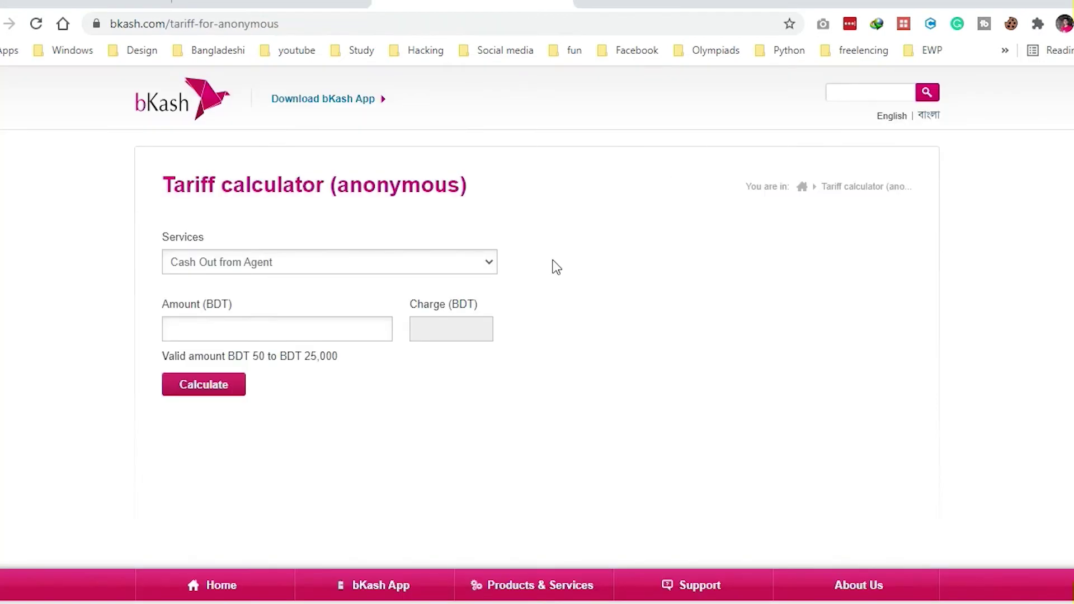
pyautogui.moveTo(488, 311); pyautogui.dragTo(411, 312)
pyautogui.hotkey('ctrl', 'c')
pyautogui.hotkey('ctrl', 'shift', 'Tab')
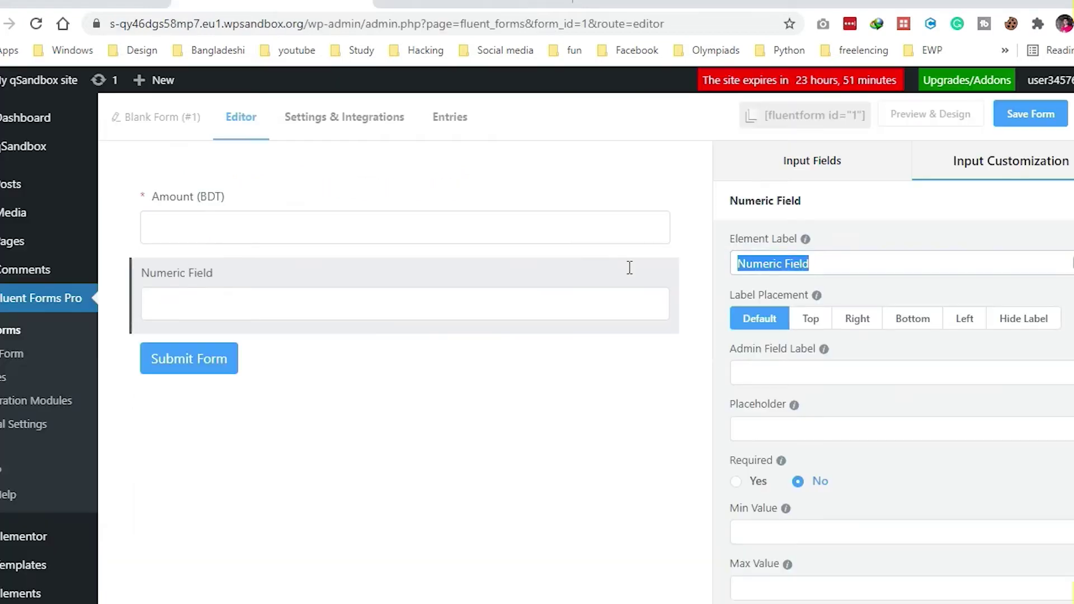
pyautogui.hotkey('ctrl', 'v')
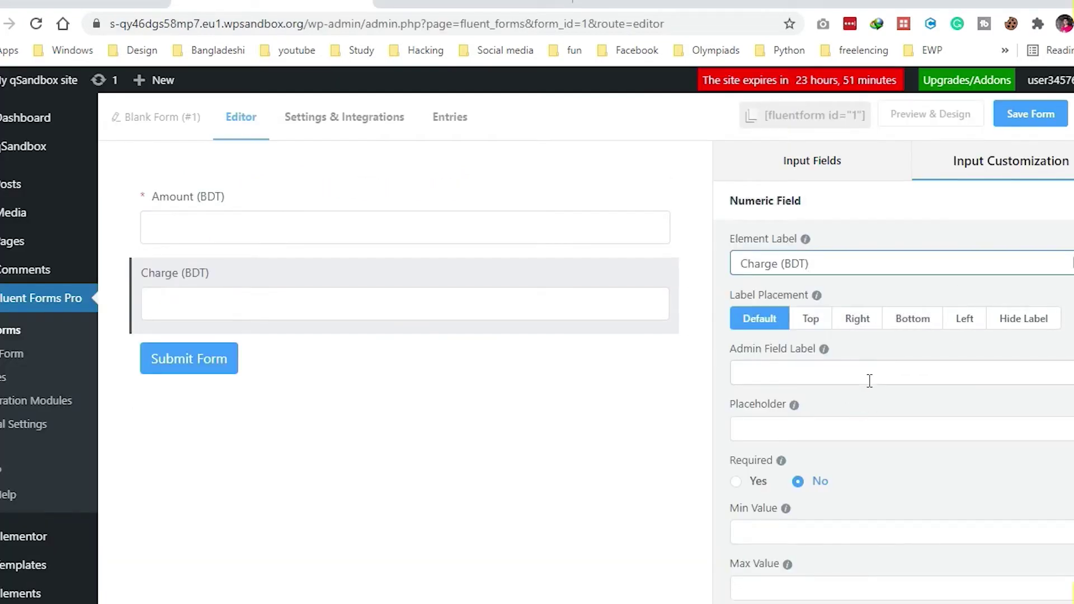
pyautogui.click(838, 369)
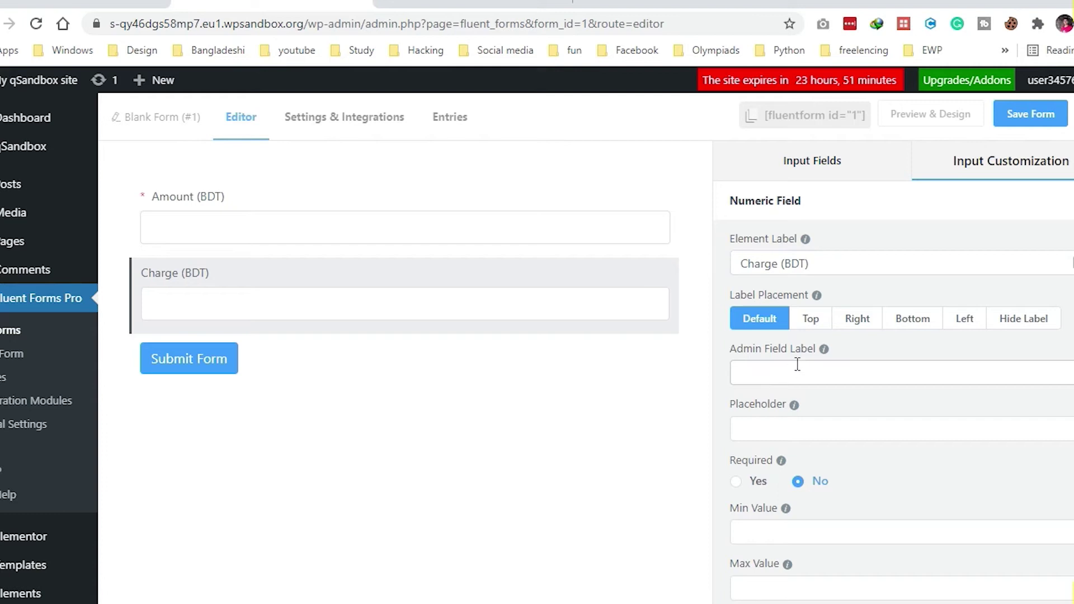
# Examine the Charge (BDT) field's basic settings and advanced options down to its calculation settings
pyautogui.scroll(-2, 827, 393)
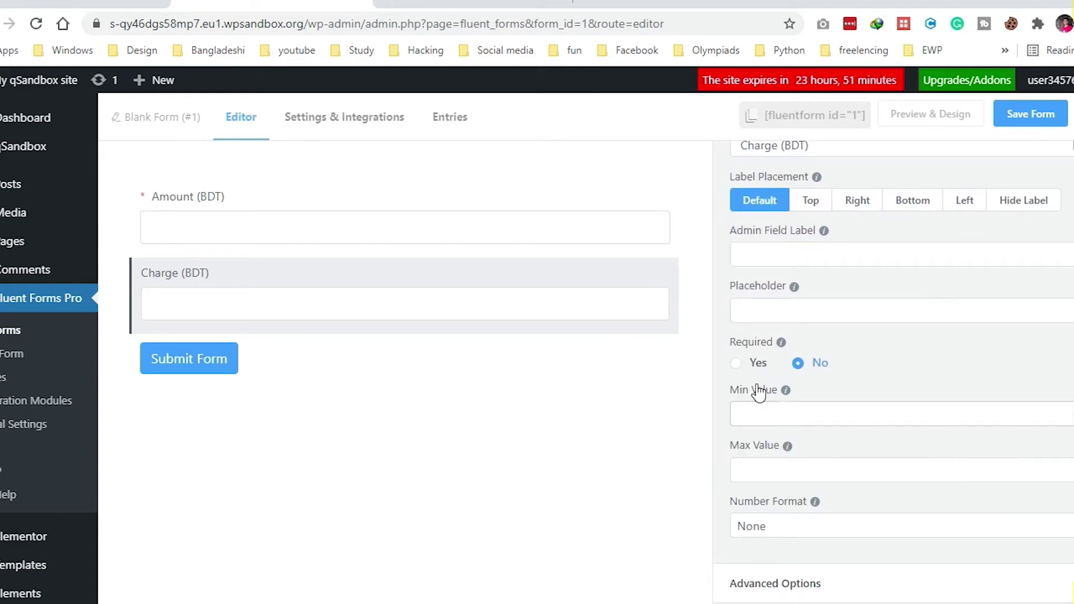
pyautogui.click(776, 417)
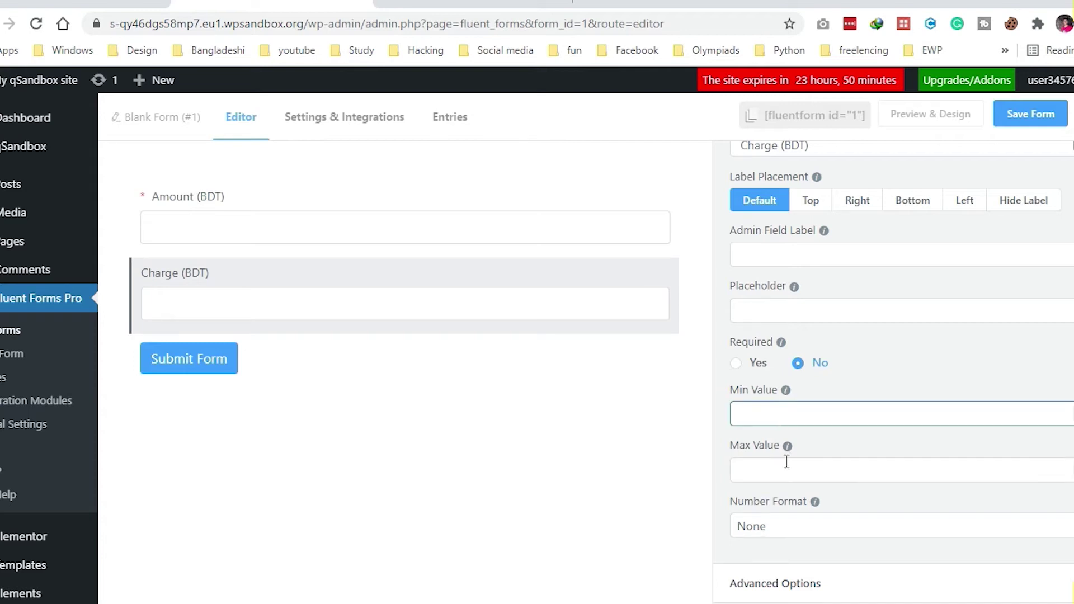
pyautogui.click(834, 576)
pyautogui.scroll(-8, 845, 570)
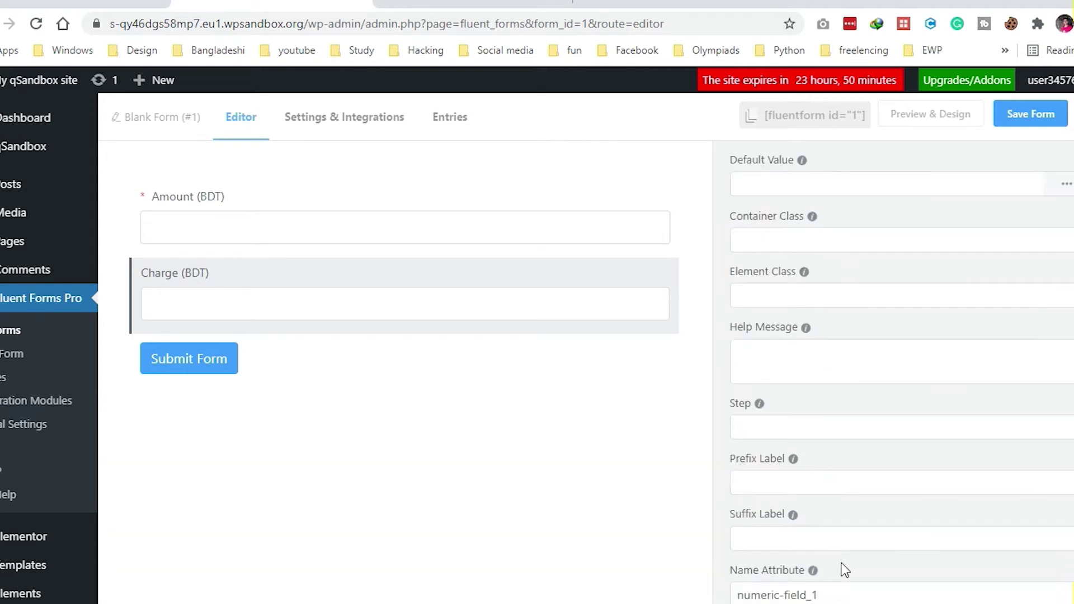
pyautogui.scroll(3, 865, 399)
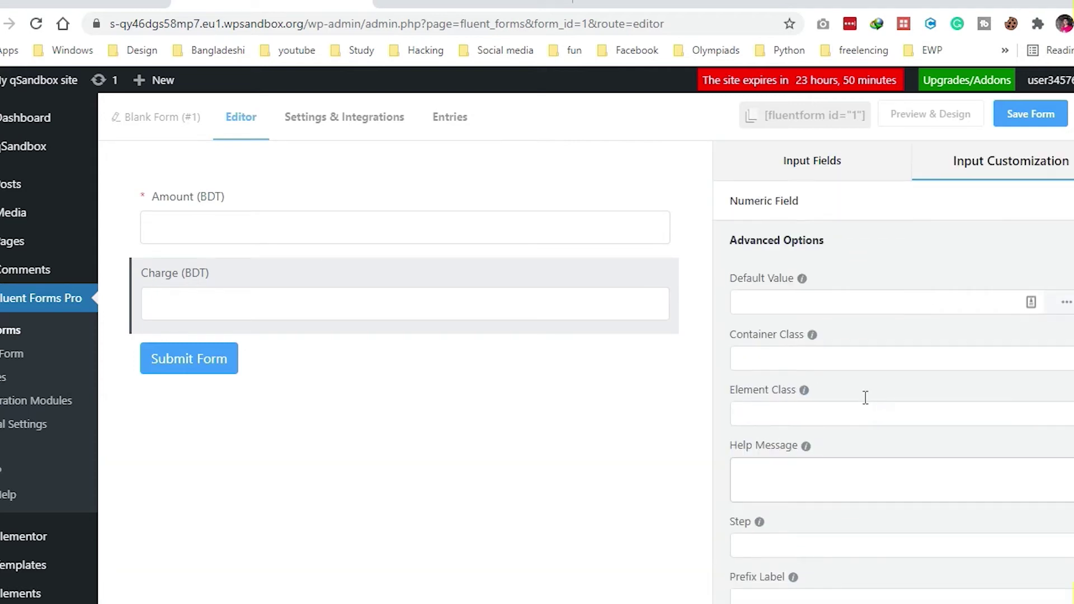
pyautogui.click(824, 247)
pyautogui.click(824, 246)
pyautogui.scroll(-3, 833, 386)
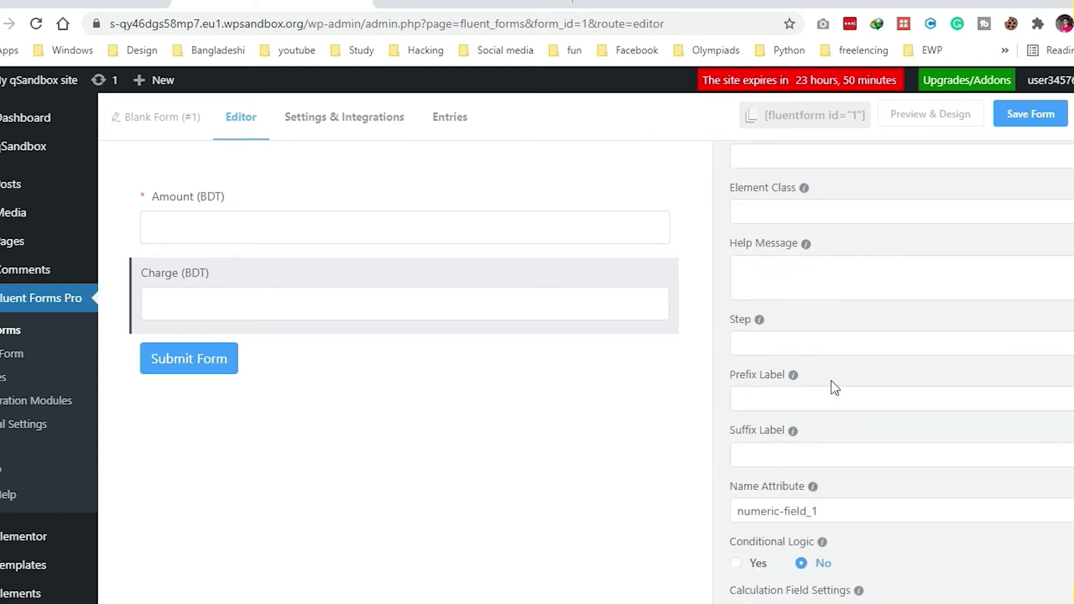
pyautogui.scroll(-1, 834, 391)
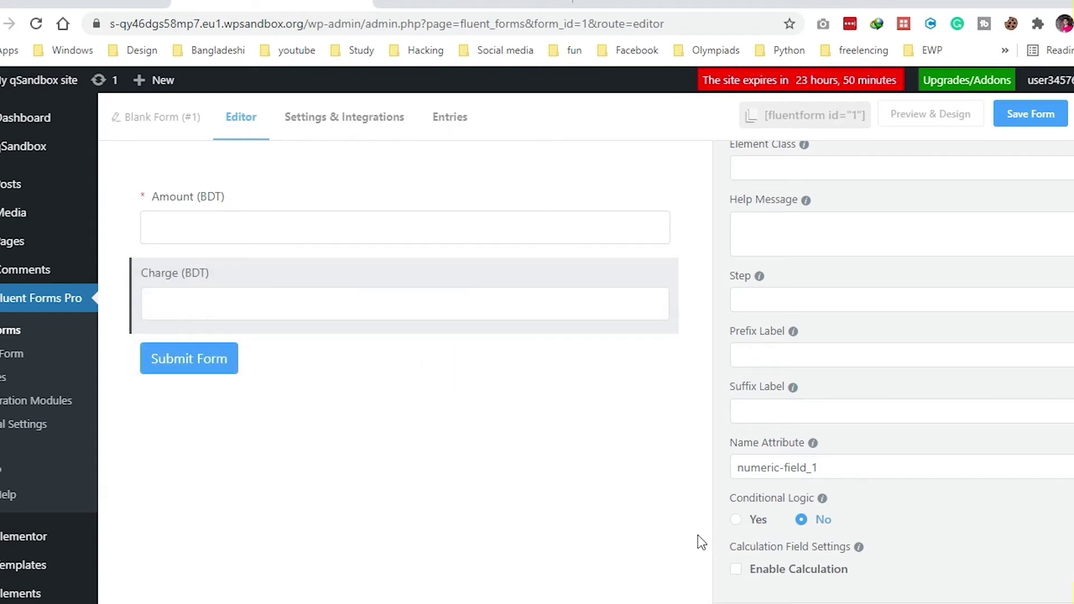
pyautogui.click(736, 519)
pyautogui.scroll(4, 784, 283)
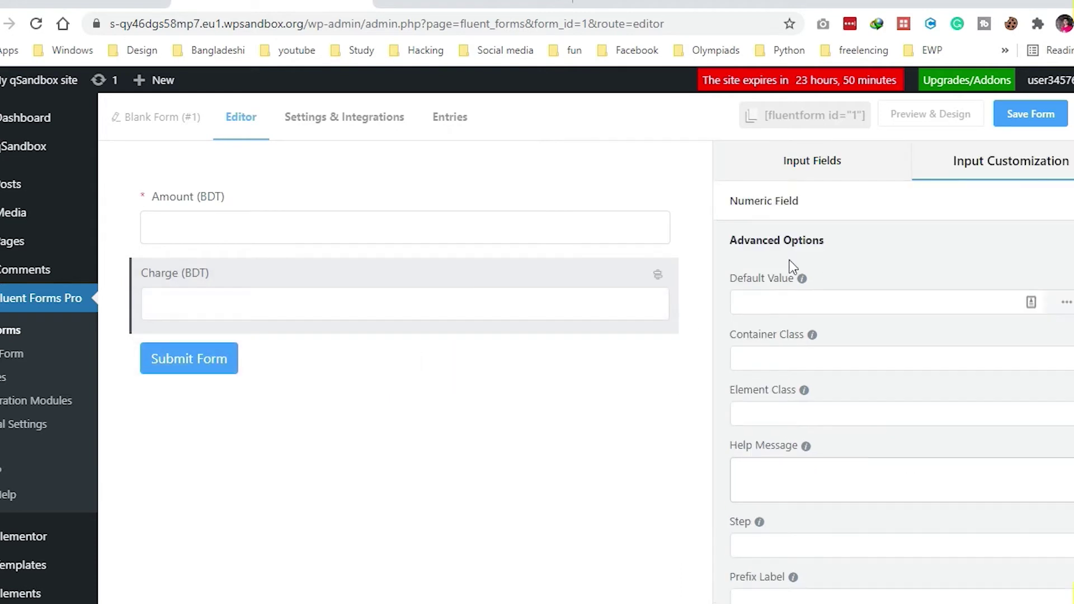
pyautogui.scroll(-5, 834, 434)
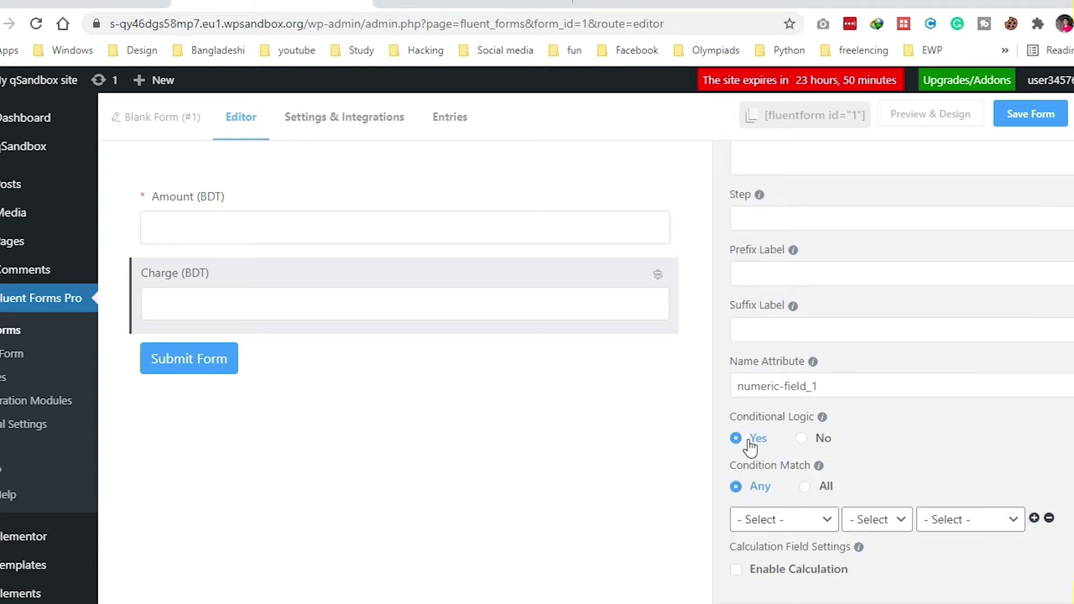
pyautogui.click(813, 438)
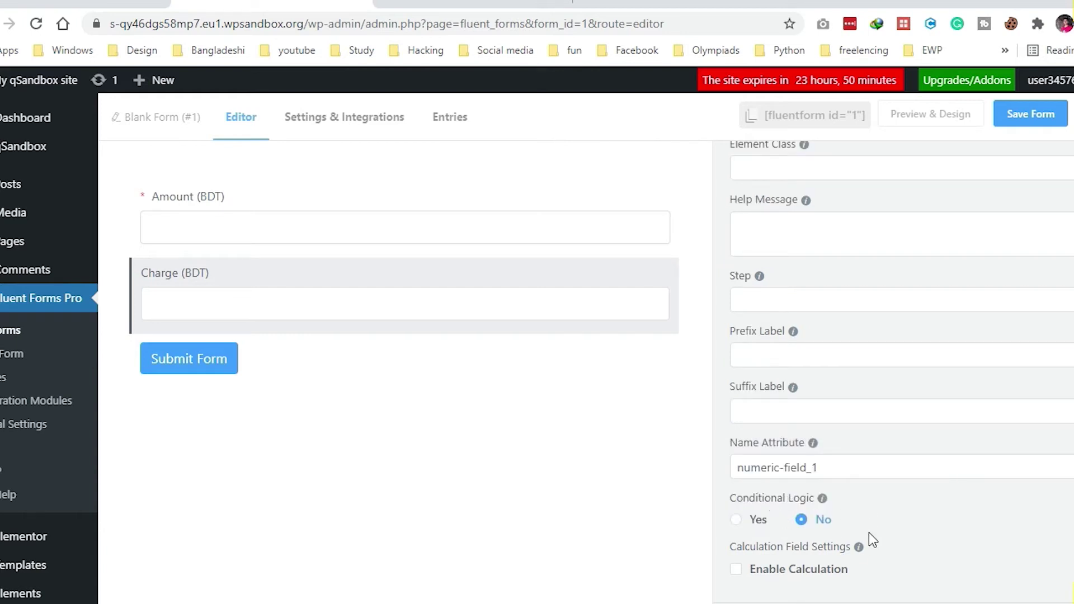
# Enable calculation for the Charge (BDT) field and start its calculation expression with {input.numeric-field} *
pyautogui.click(751, 578)
pyautogui.scroll(-5, 751, 577)
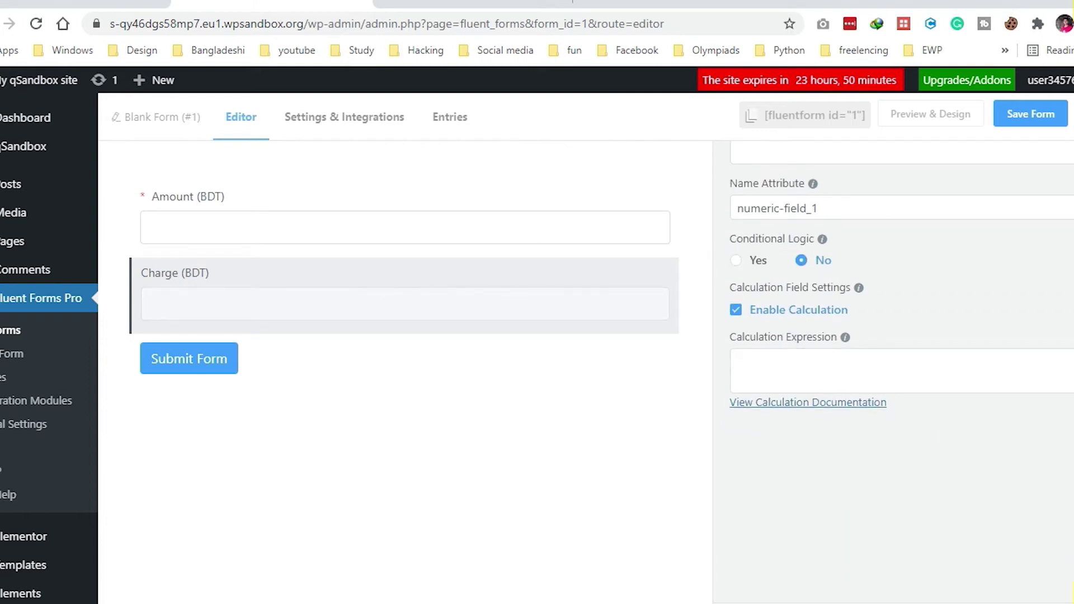
pyautogui.click(1016, 374)
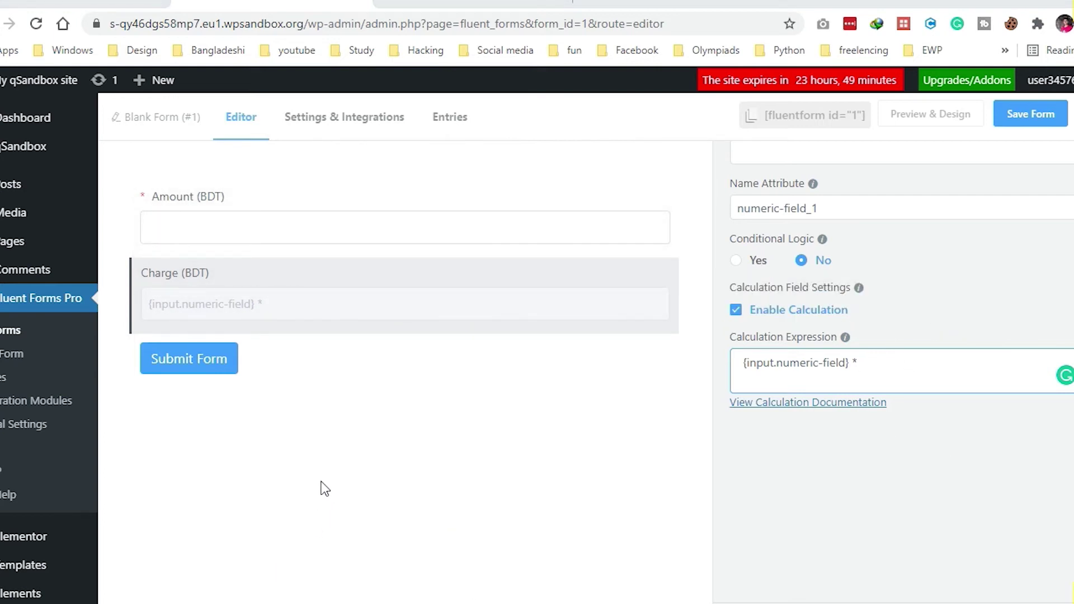
# Complete the Charge (BDT) calculation expression as {input.numeric-field} * 0.018 using the On-Screen Keyboard, and save the form
pyautogui.press('super')
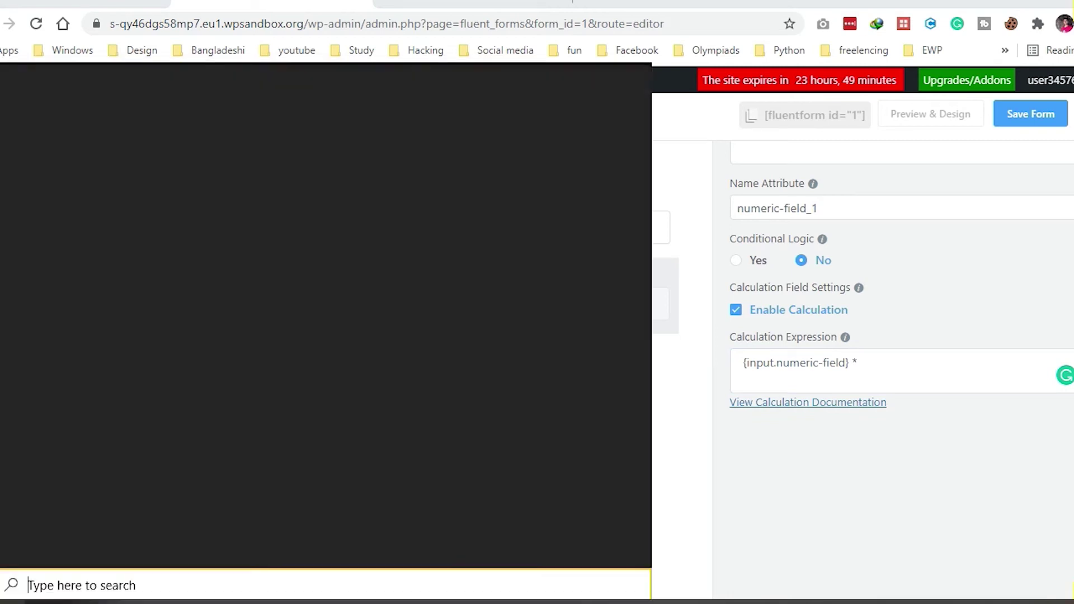
pyautogui.write('ons')
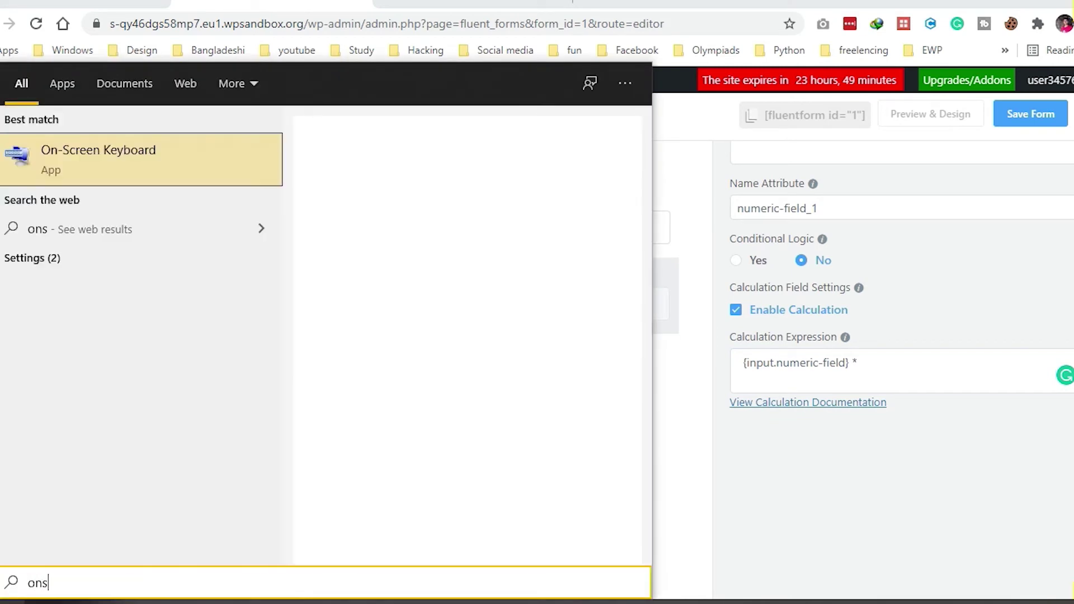
pyautogui.press('Return')
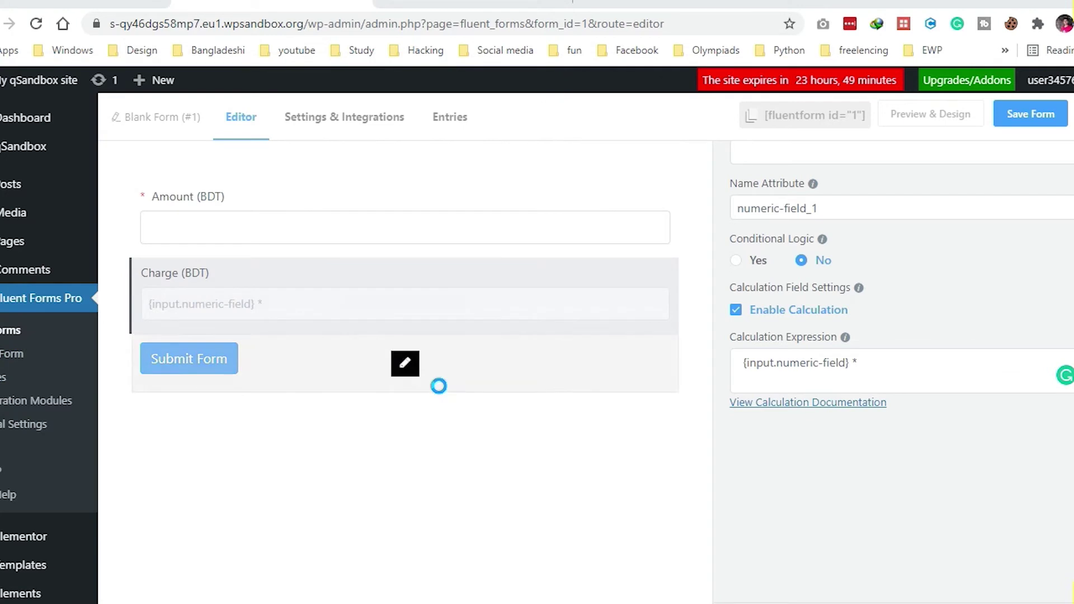
pyautogui.click(917, 375)
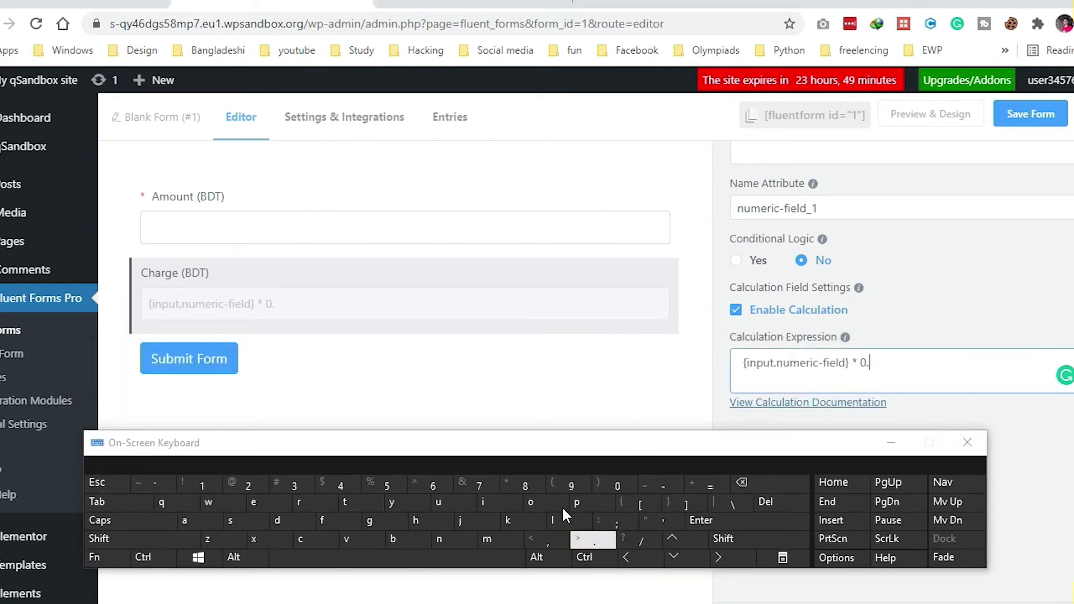
pyautogui.click(617, 485)
pyautogui.click(202, 485)
pyautogui.write('8')
pyautogui.click(968, 443)
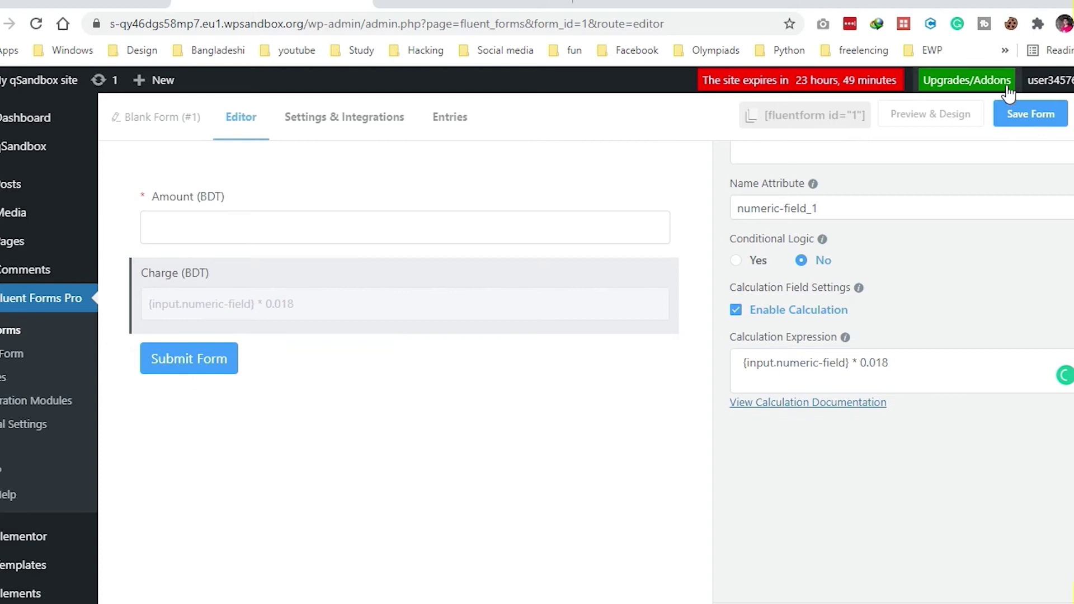
pyautogui.click(1030, 114)
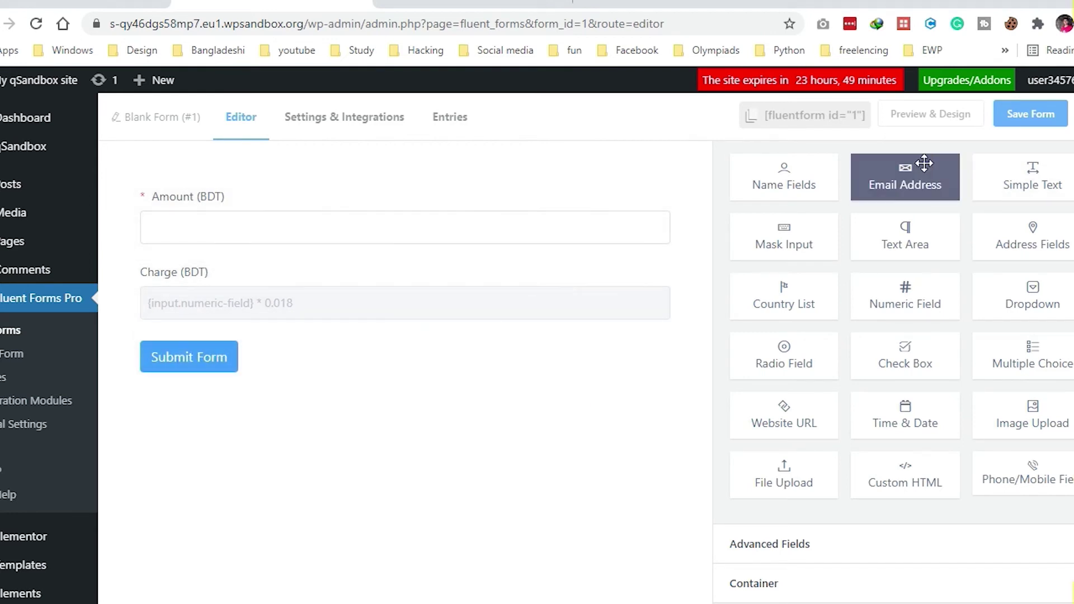
# Search the input fields for "custom", add a Custom Submit Button below the Charge (BDT) field, and open its settings
pyautogui.scroll(2, 953, 246)
pyautogui.scroll(-2, 952, 180)
pyautogui.scroll(2, 961, 271)
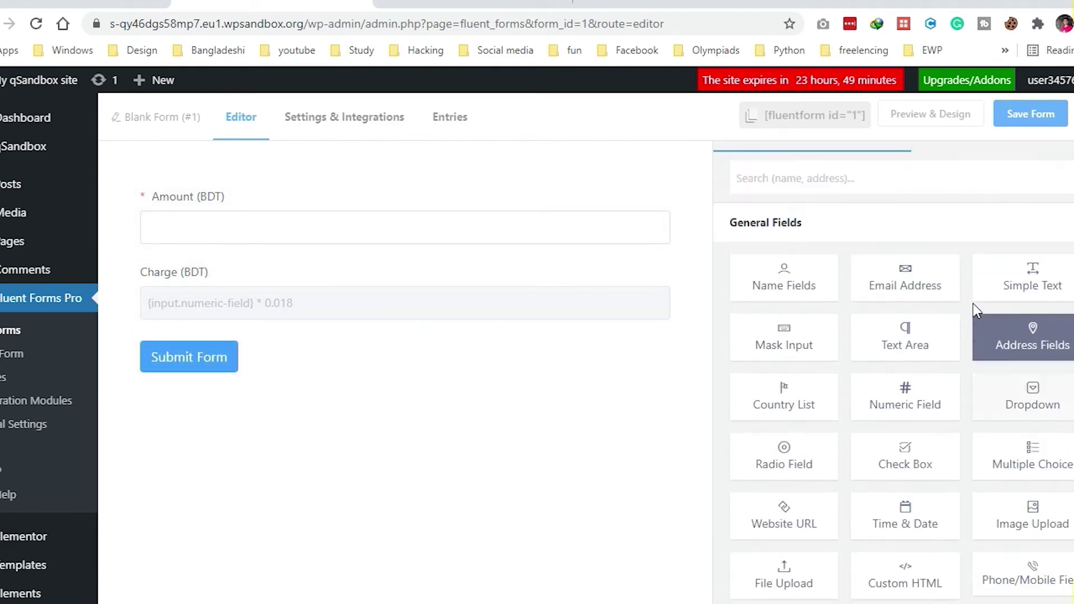
pyautogui.scroll(-2, 972, 303)
pyautogui.scroll(2, 944, 195)
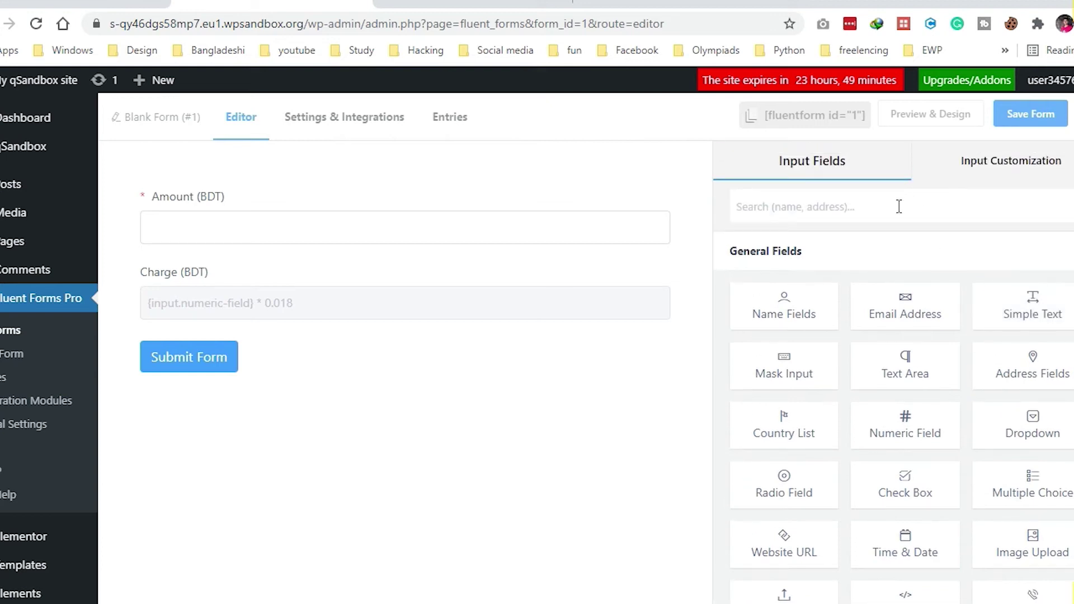
pyautogui.click(937, 212)
pyautogui.write('custom')
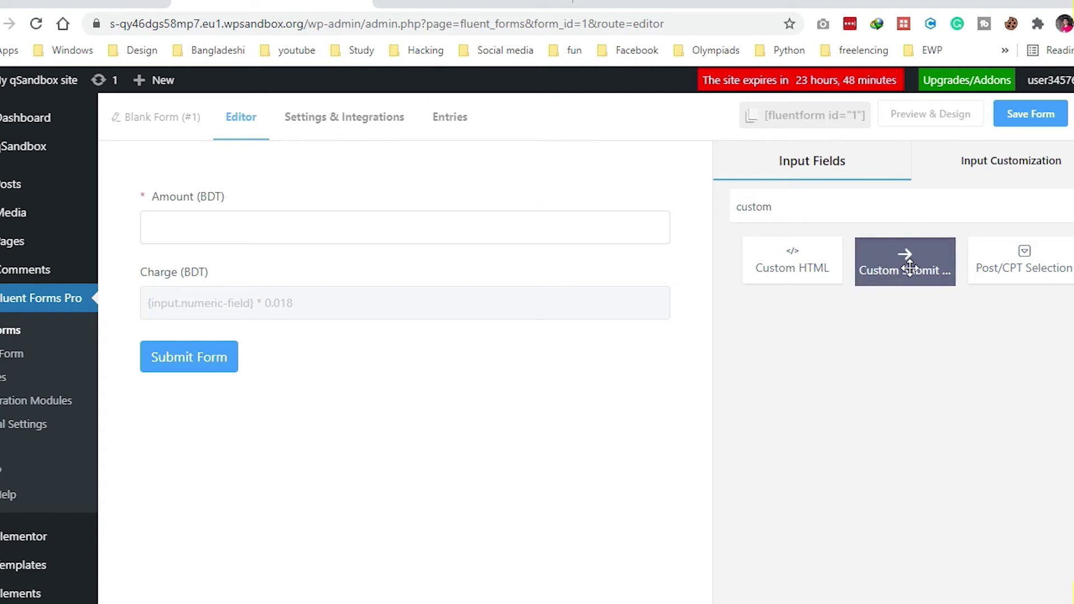
pyautogui.moveTo(865, 266); pyautogui.dragTo(319, 328)
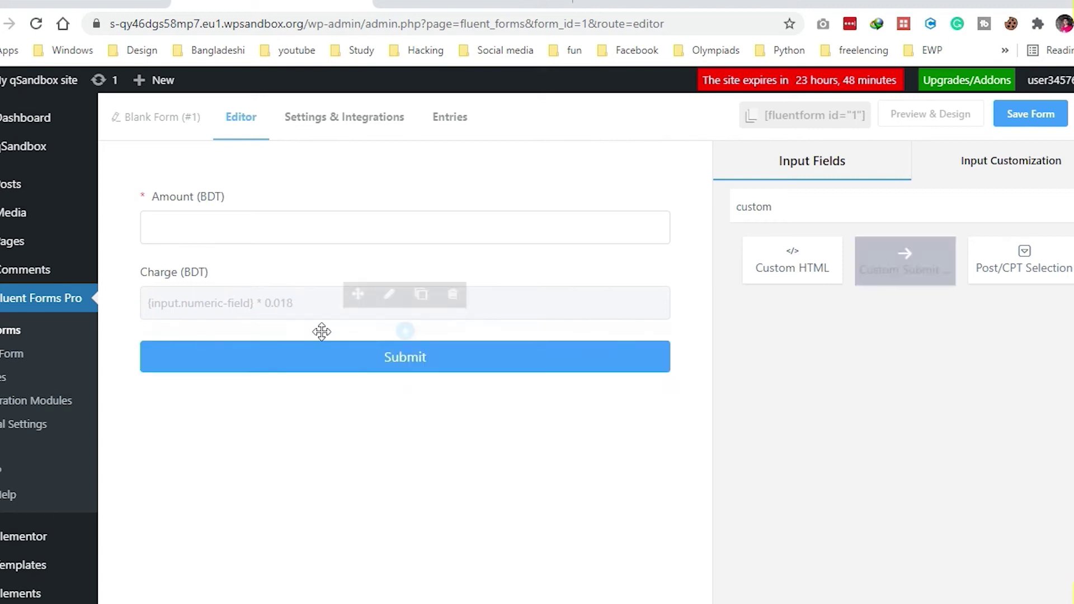
pyautogui.click(387, 361)
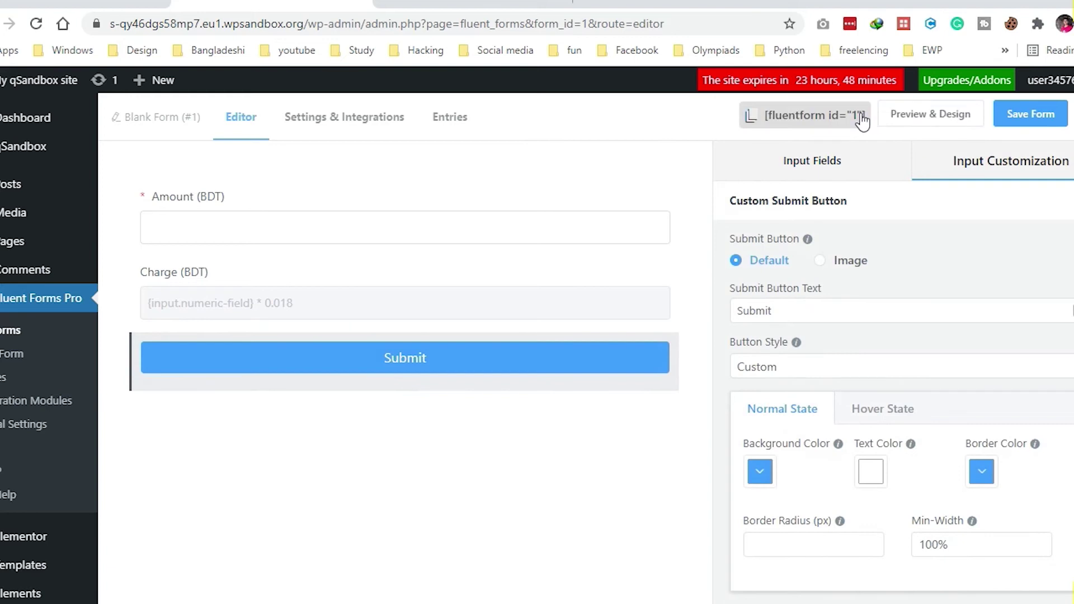
pyautogui.click(872, 161)
pyautogui.click(951, 162)
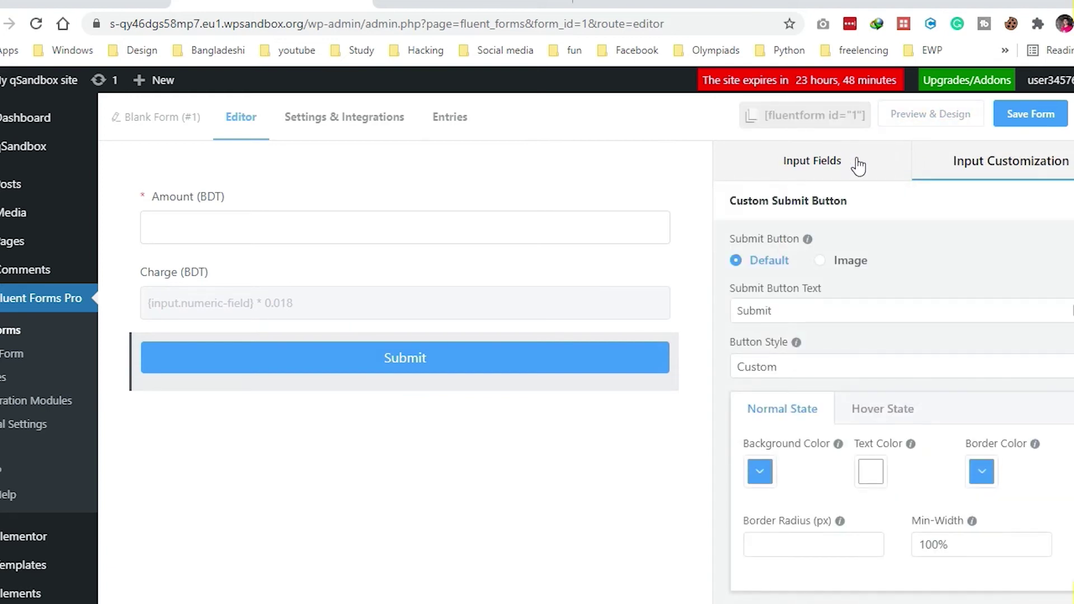
# Search the input fields for "hid", add a Hidden Field between Charge (BDT) and the submit button, and clear the search
pyautogui.click(856, 168)
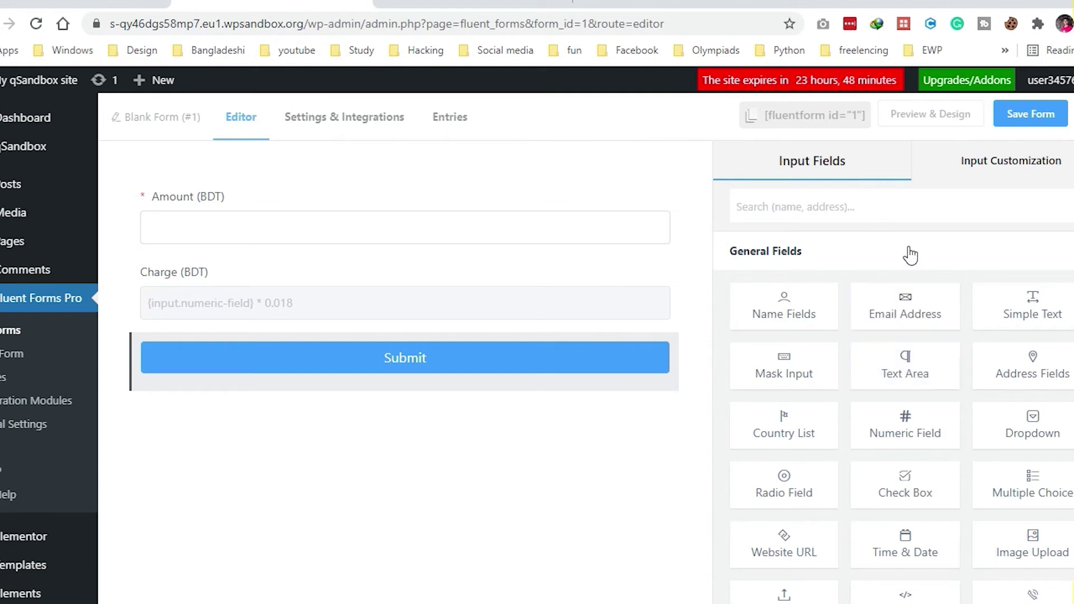
pyautogui.scroll(-2, 929, 392)
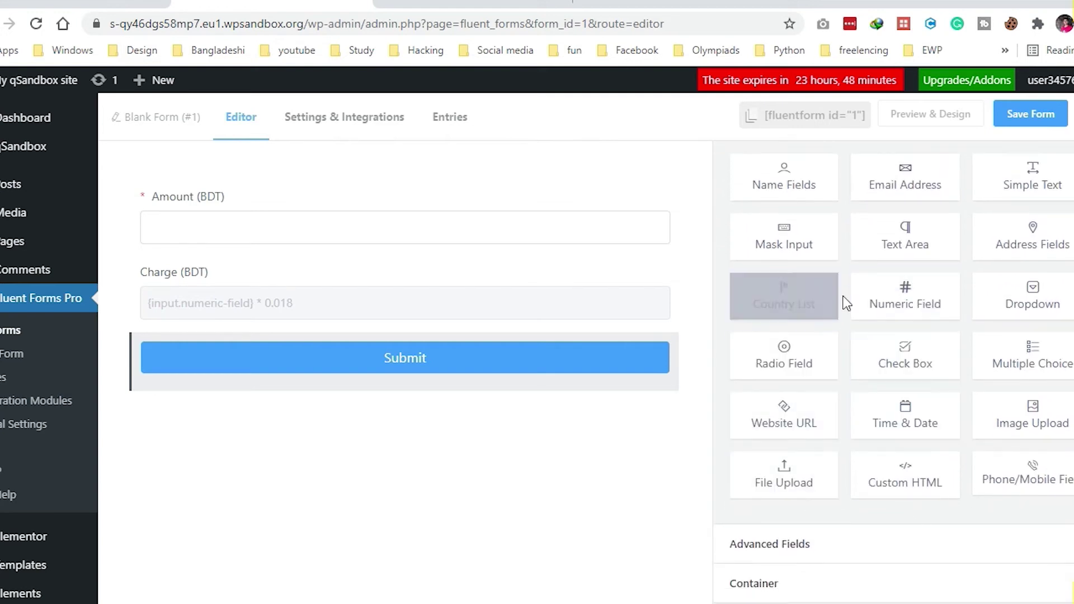
pyautogui.scroll(2, 971, 270)
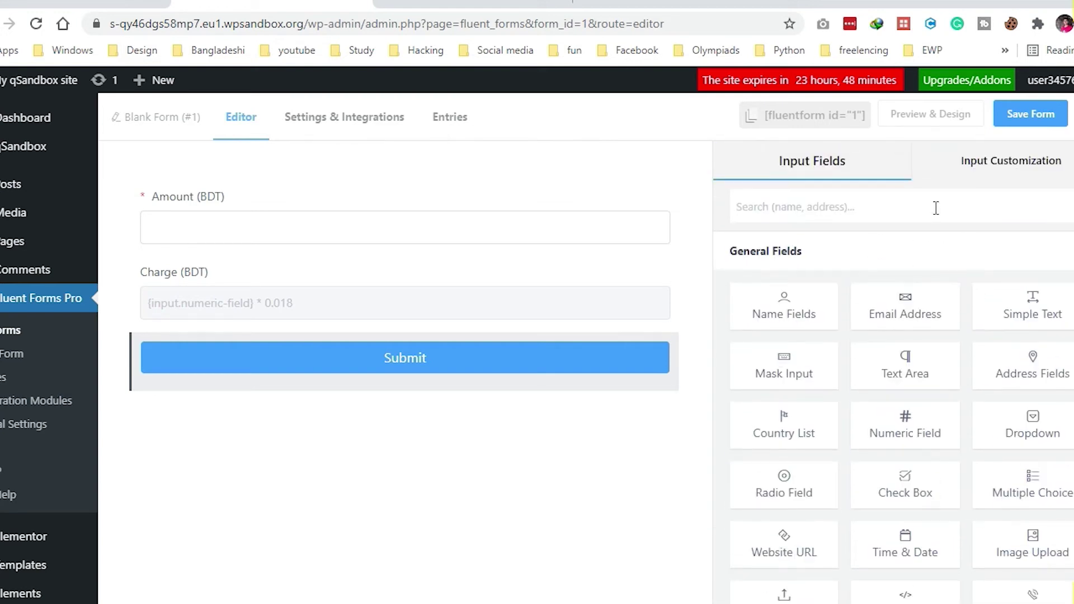
pyautogui.click(936, 207)
pyautogui.write('hide')
pyautogui.press('BackSpace')
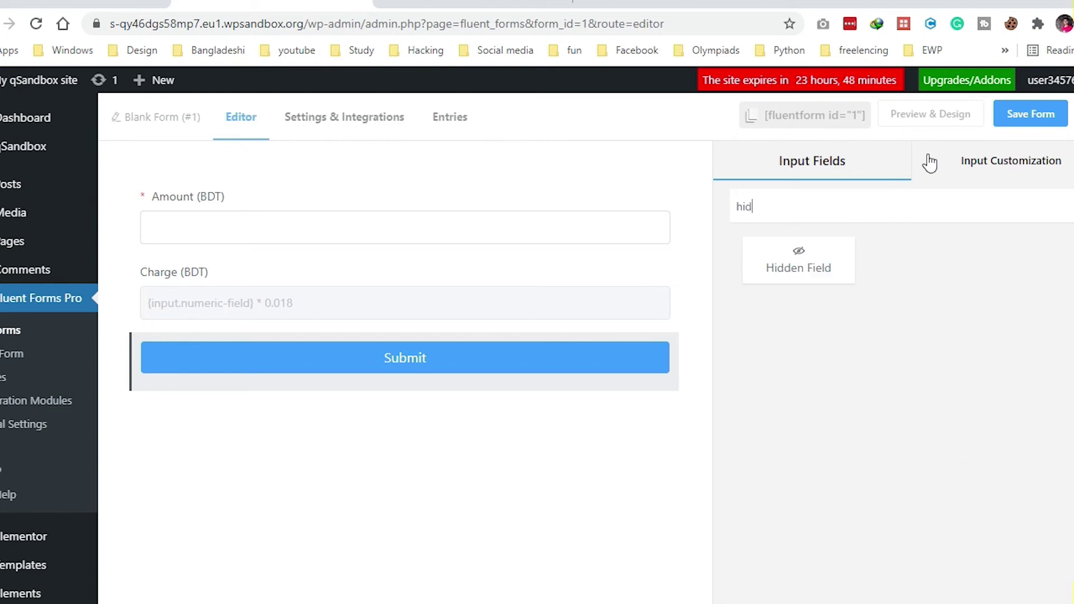
pyautogui.moveTo(814, 254); pyautogui.dragTo(336, 363)
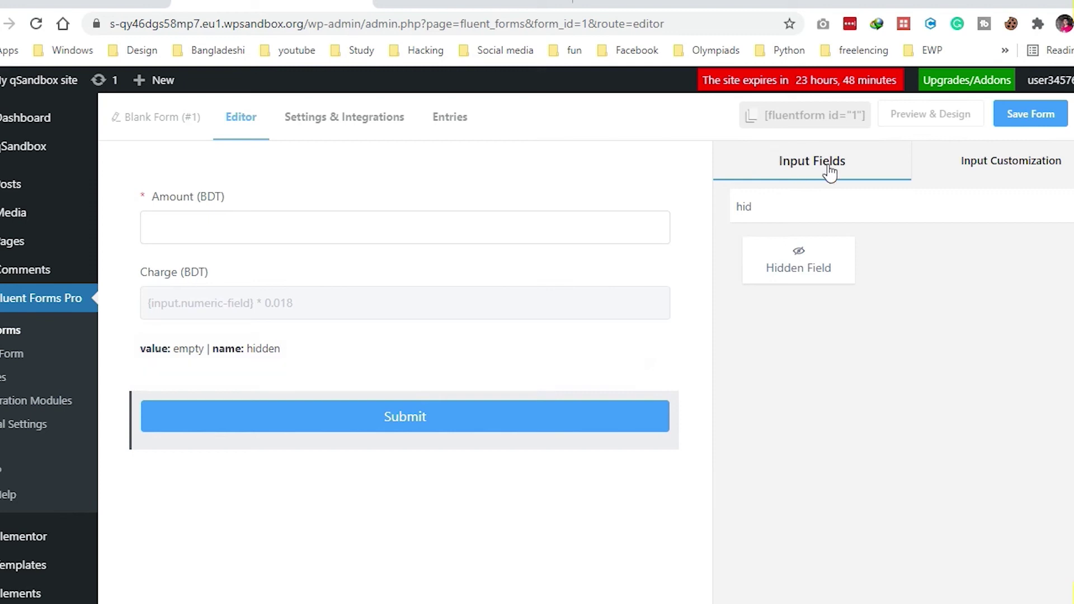
pyautogui.click(970, 198)
pyautogui.press('BackSpace')
pyautogui.press('BackSpace')
pyautogui.press('BackSpace')
# Enable conditional logic on the custom submit button with the condition hidden not equal to a blank value, and save the form
pyautogui.moveTo(422, 406)
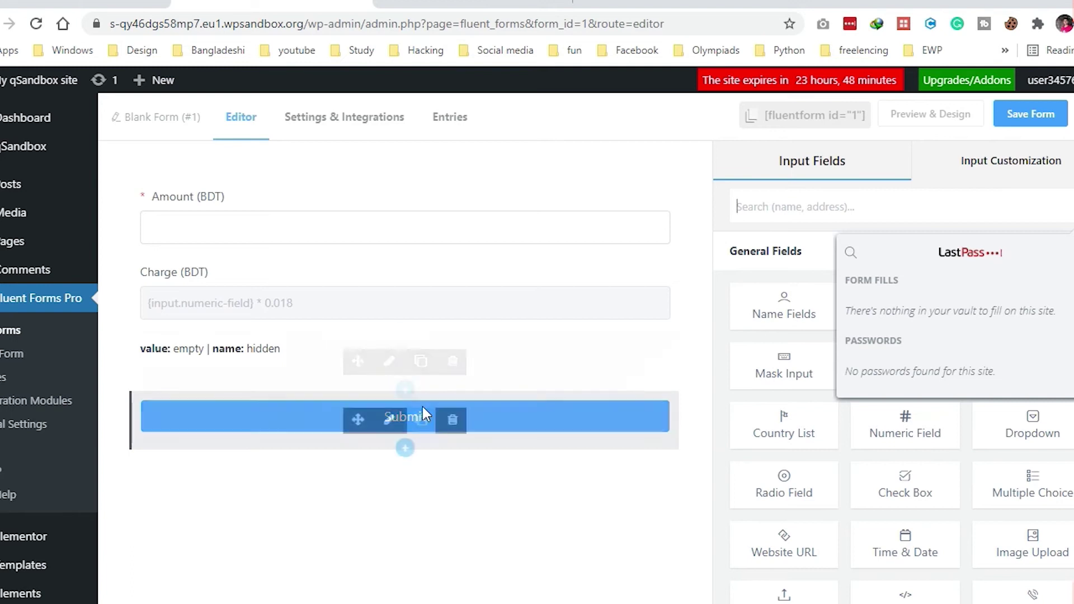
pyautogui.click(387, 421)
pyautogui.scroll(-3, 1007, 369)
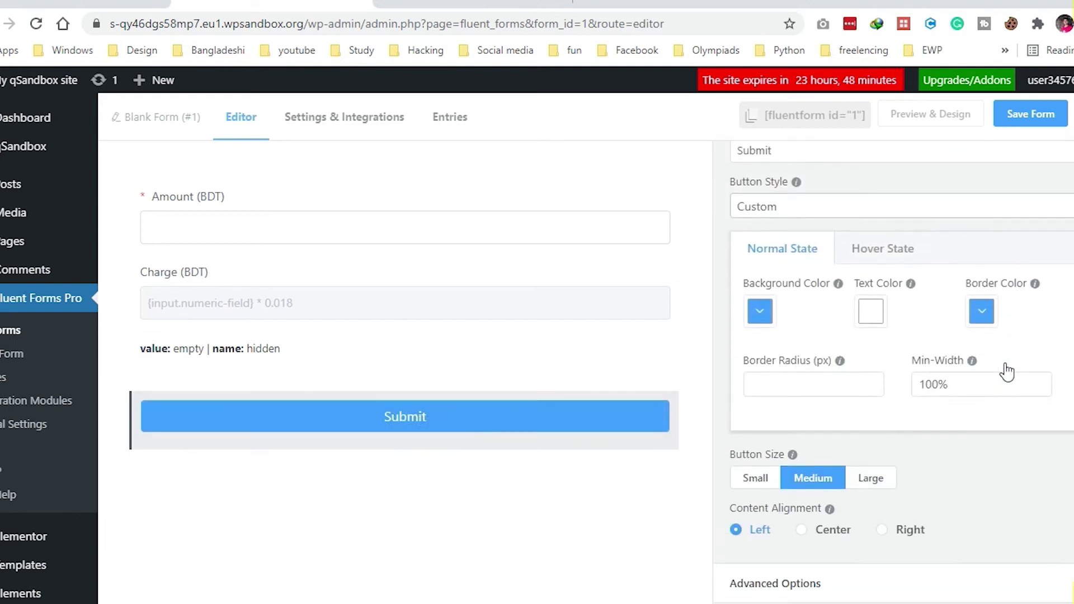
pyautogui.click(890, 586)
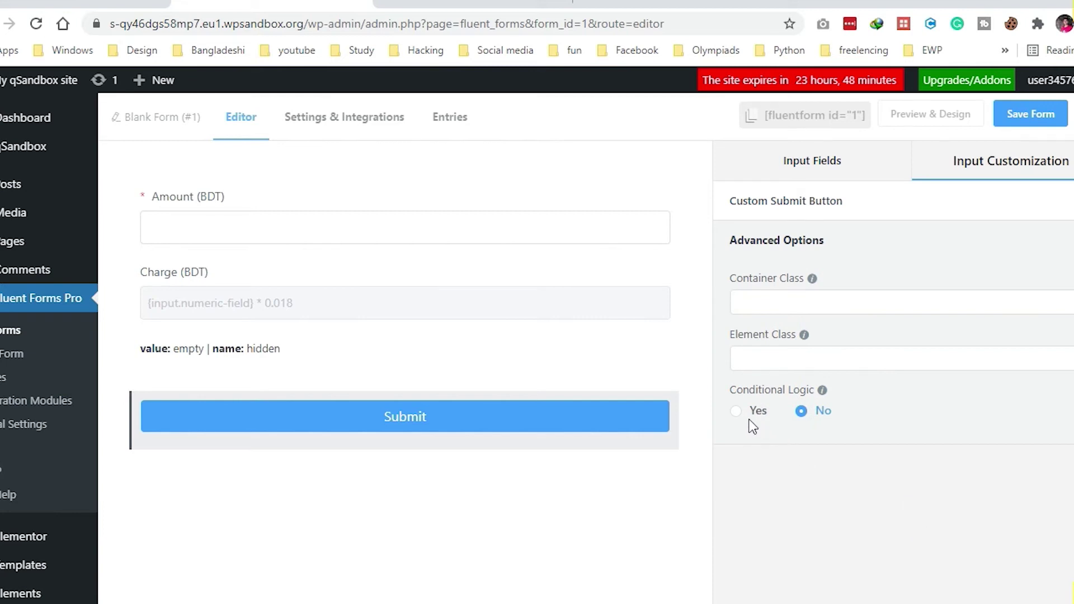
pyautogui.click(736, 412)
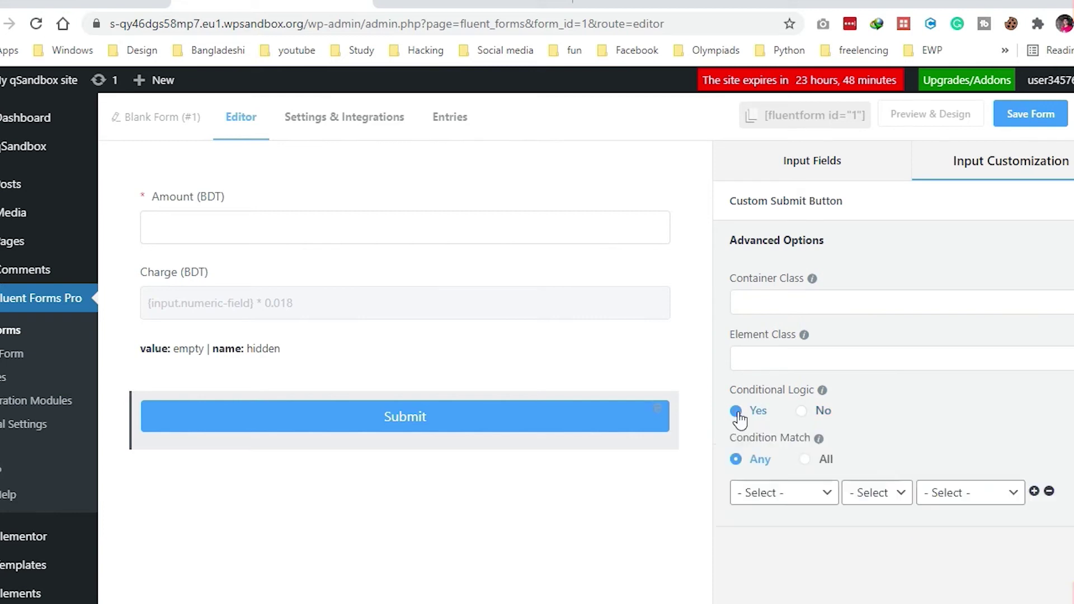
pyautogui.click(791, 502)
pyautogui.click(783, 566)
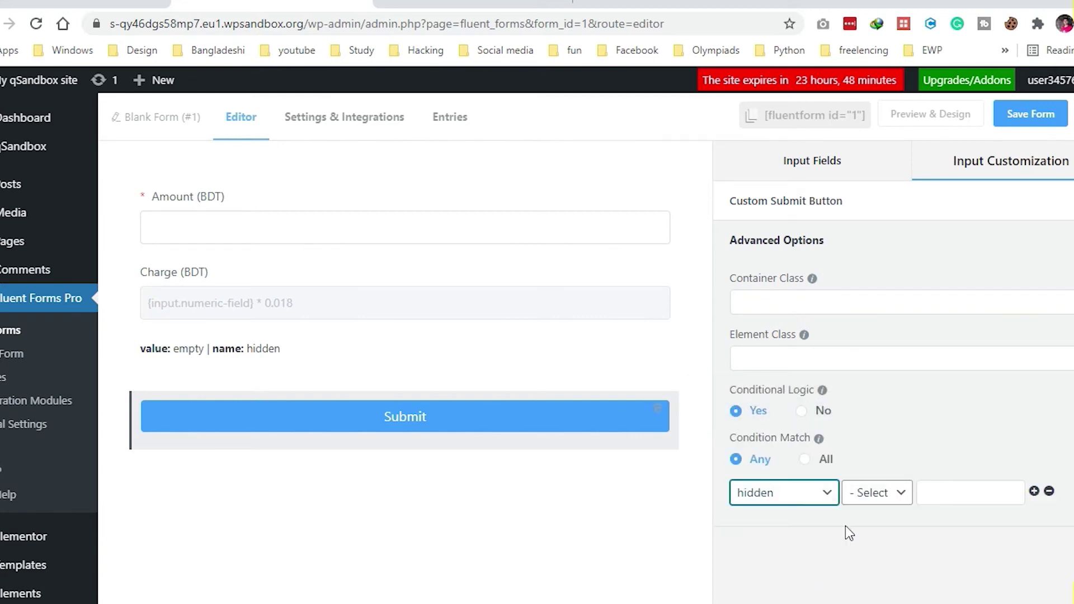
pyautogui.click(876, 492)
pyautogui.click(894, 338)
pyautogui.click(966, 464)
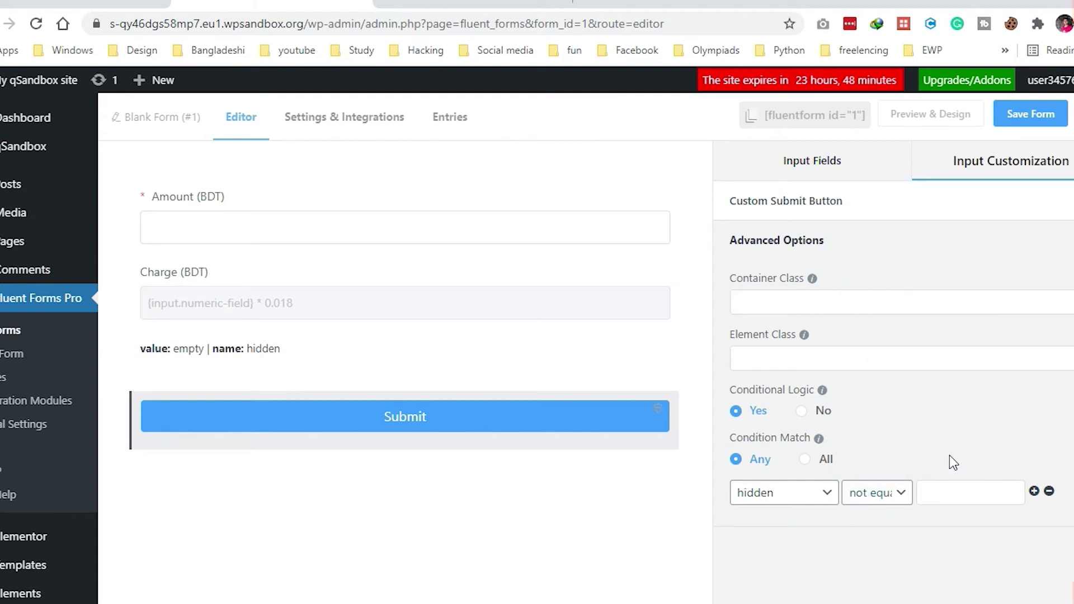
pyautogui.click(1031, 115)
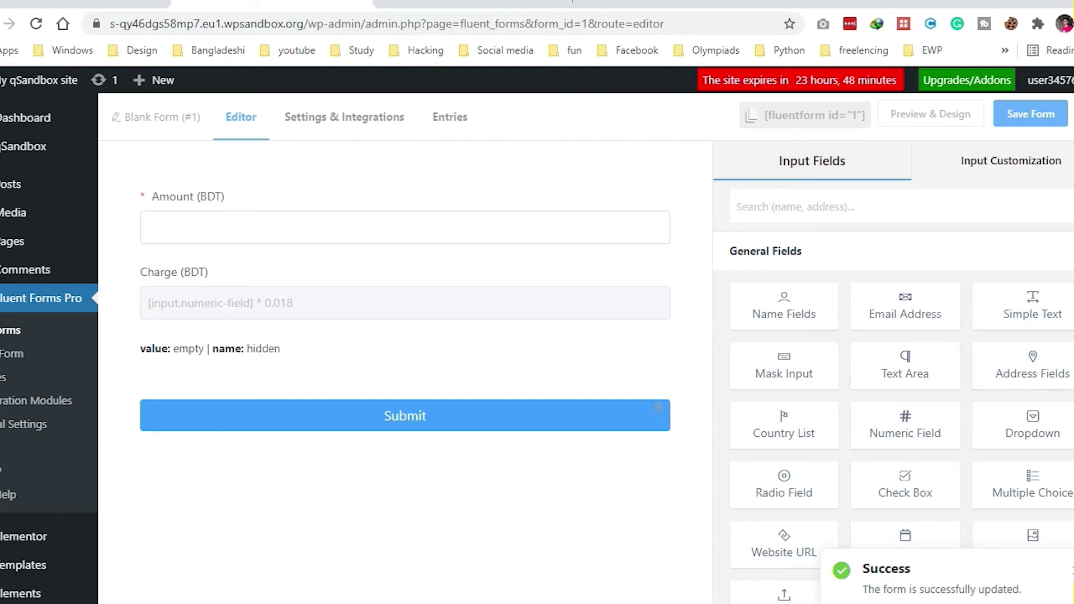
# Open the form's preview and launch the On-Screen Keyboard for entering a test amount
pyautogui.click(937, 118)
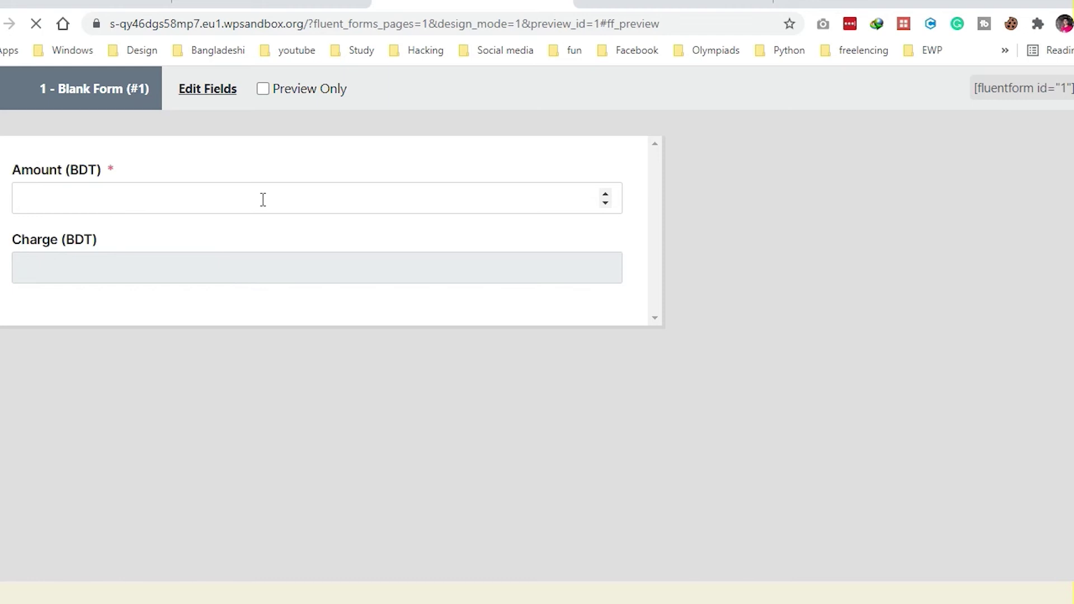
pyautogui.click(170, 202)
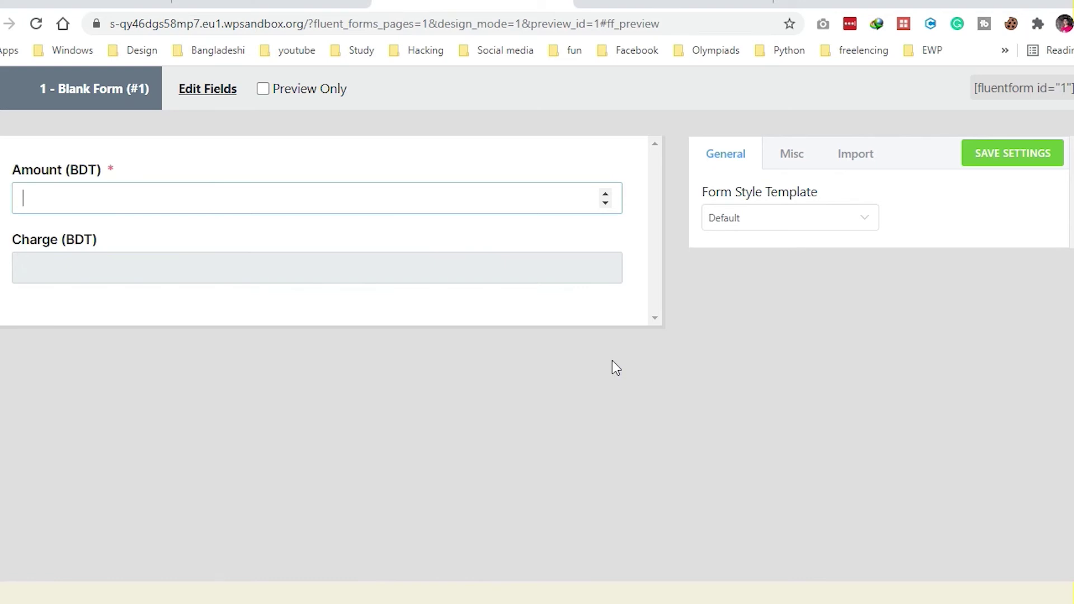
pyautogui.press('super')
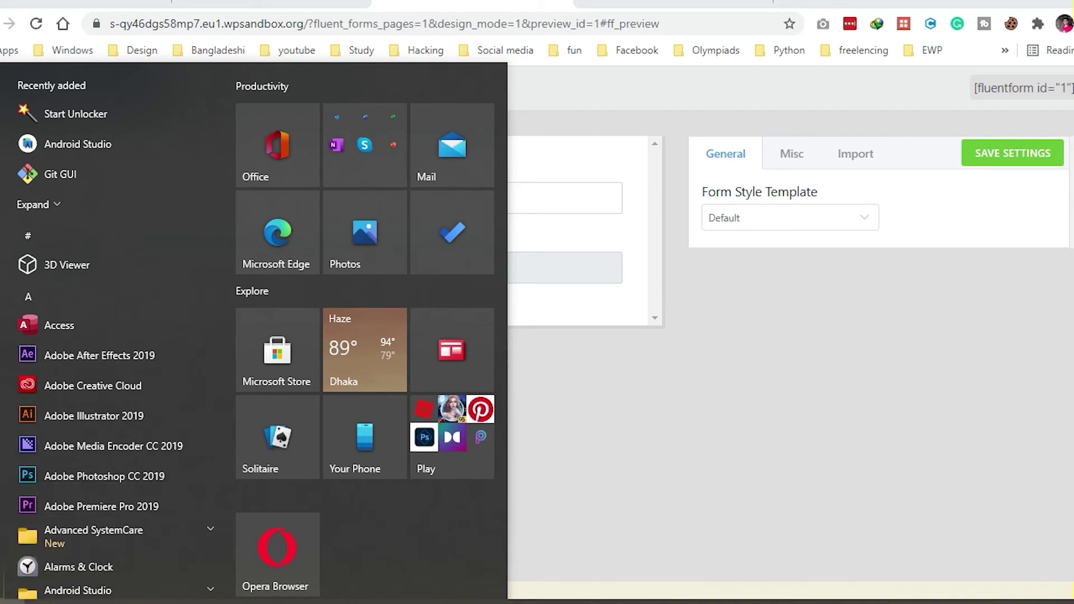
pyautogui.press('super+s')
pyautogui.write('on')
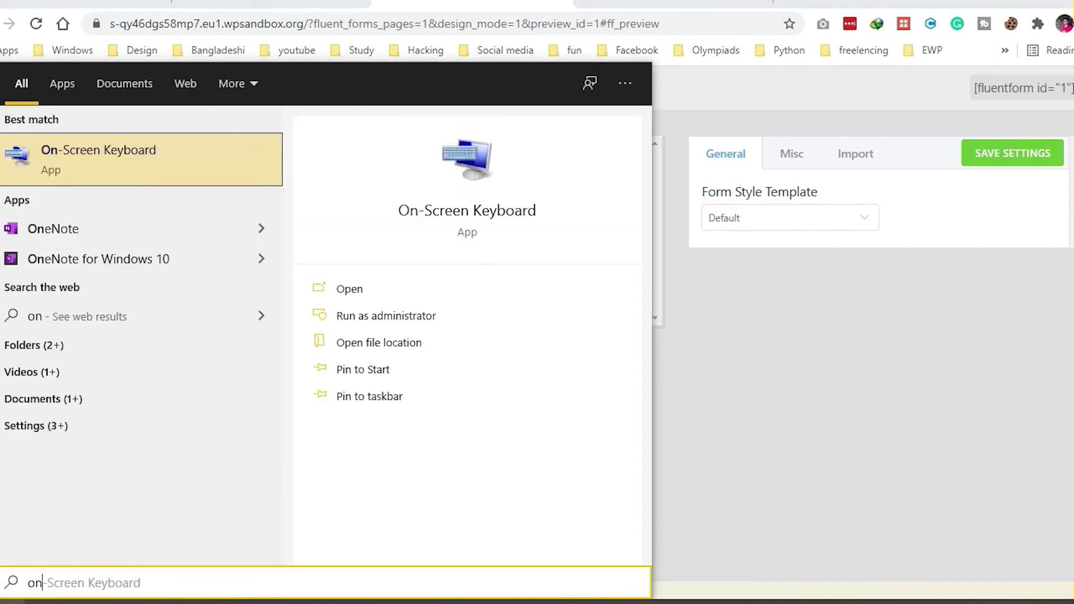
pyautogui.press('Return')
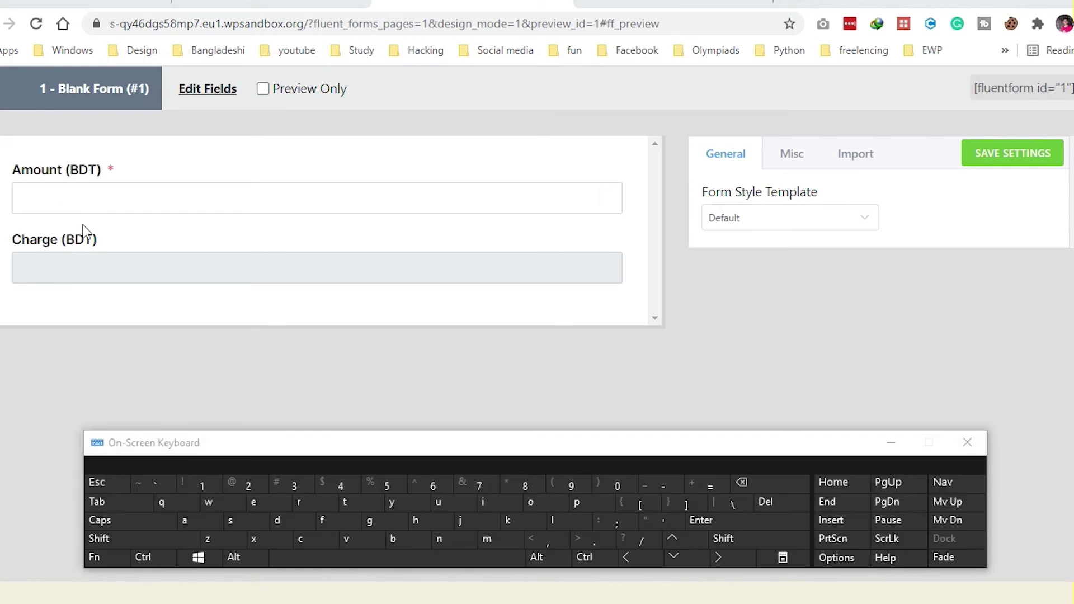
# Test the charge calculation by entering 1000 as the Amount (BDT) with the On-Screen Keyboard
pyautogui.click(105, 199)
pyautogui.click(207, 482)
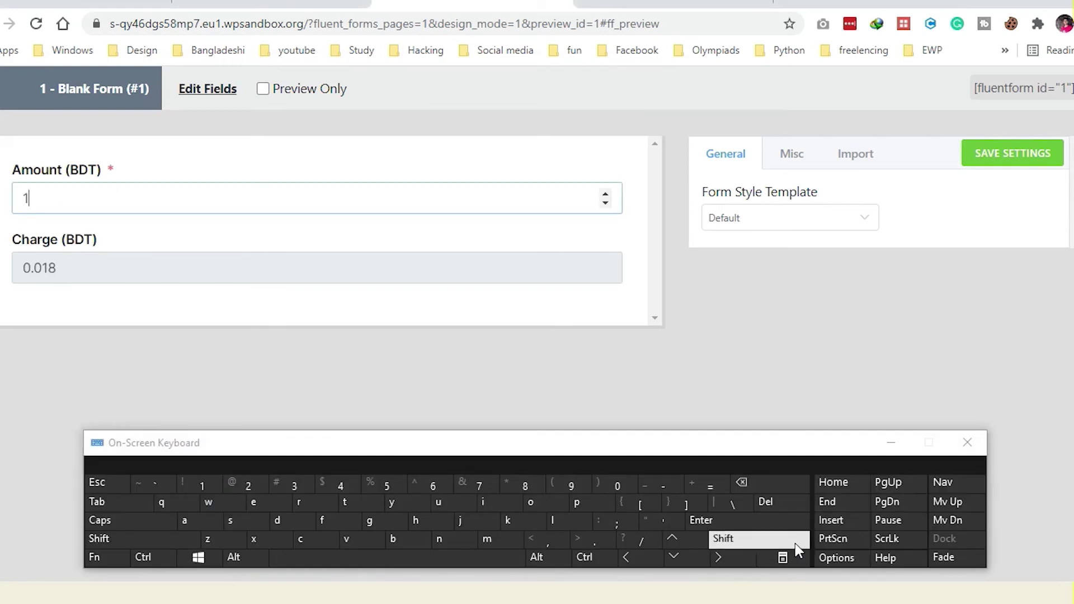
pyautogui.click(633, 481)
pyautogui.click(633, 481)
pyautogui.click(634, 481)
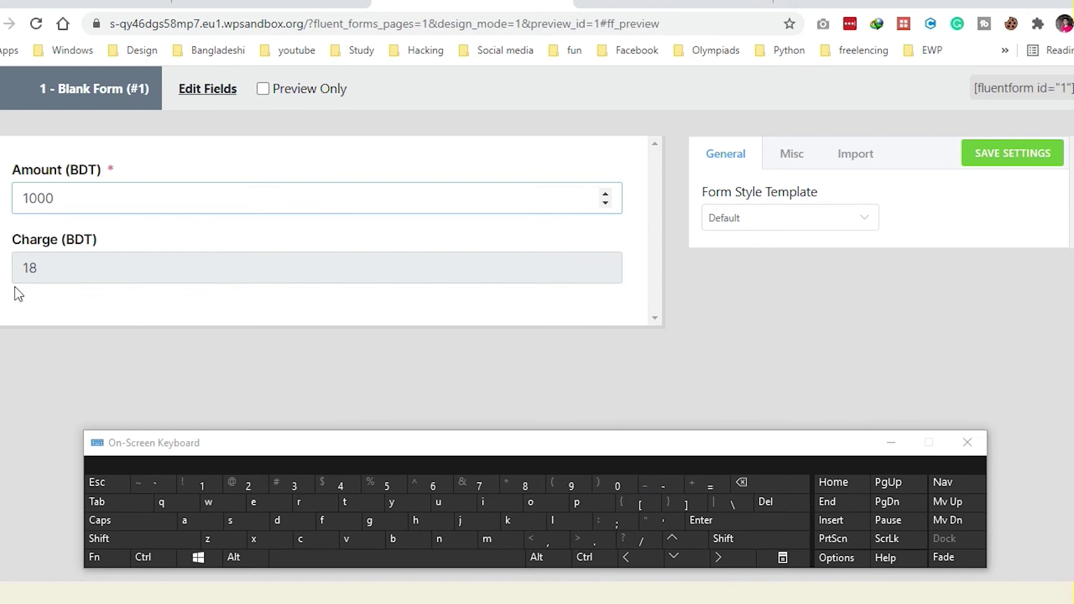
pyautogui.doubleClick(49, 268)
pyautogui.click(61, 323)
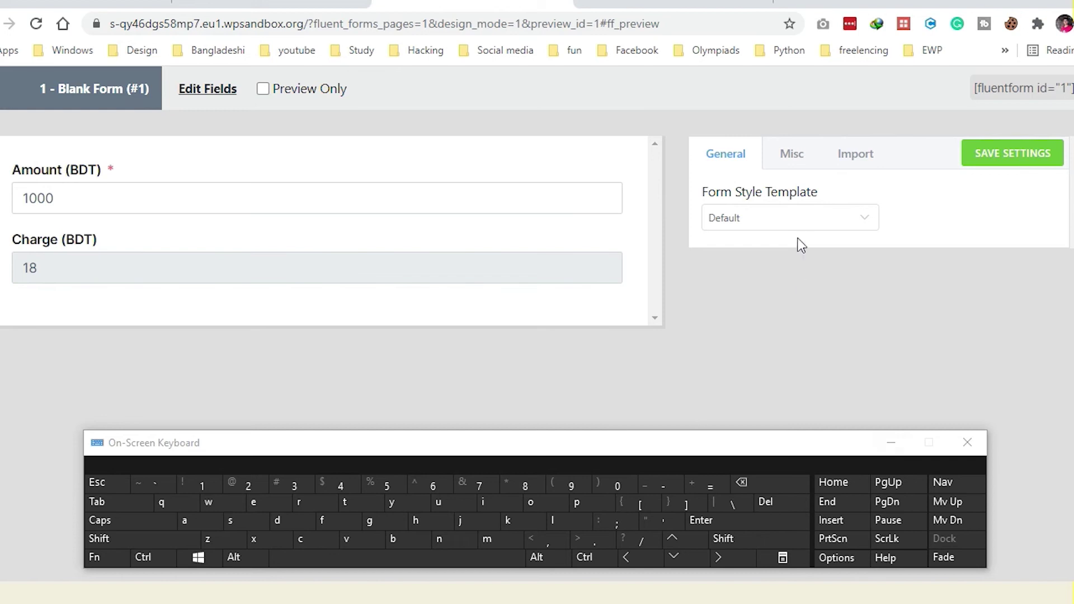
# Return from the preview to the form editor and close the On-Screen Keyboard
pyautogui.click(798, 220)
pyautogui.click(615, 5)
pyautogui.click(439, 6)
pyautogui.hotkey('ctrl', 'shift', 'Tab')
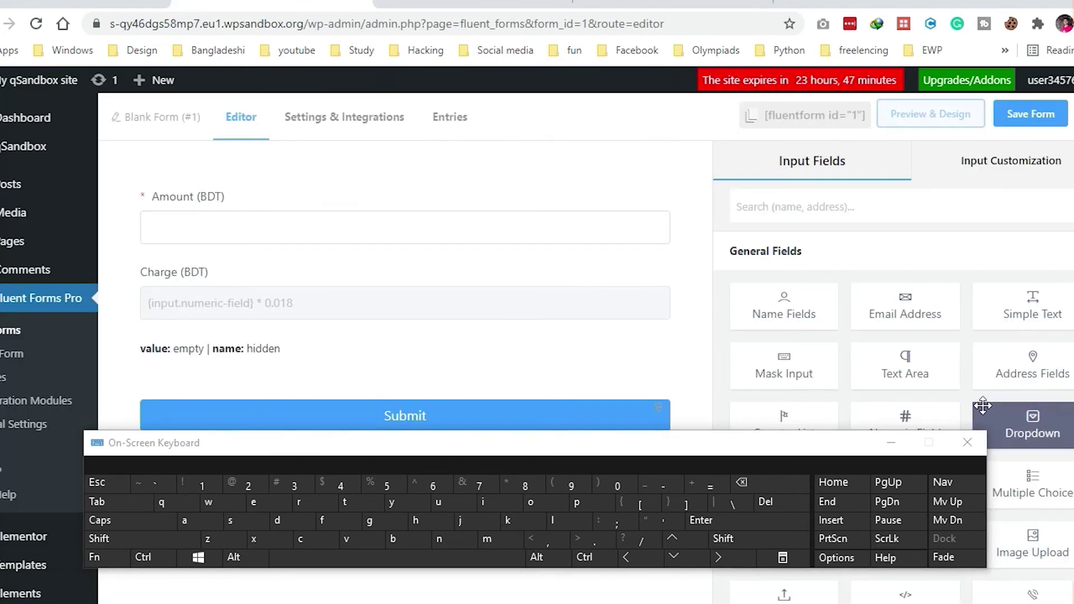
pyautogui.click(967, 442)
pyautogui.scroll(2, 938, 452)
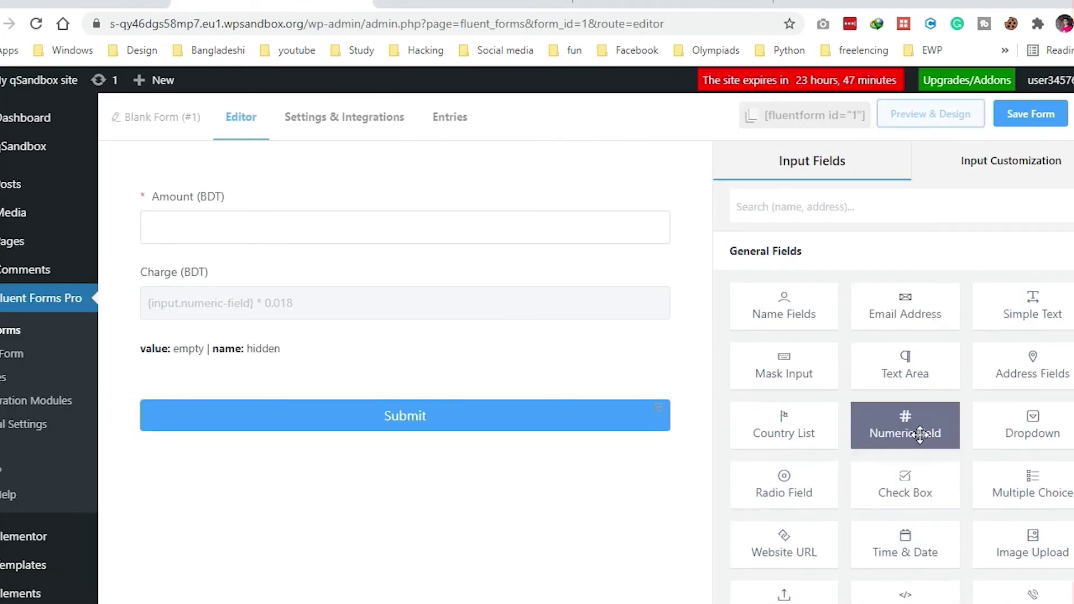
# Add a Two Column Container at the top of the form, place Amount (BDT) and Charge (BDT) side by side in it, and save
pyautogui.click(832, 260)
pyautogui.click(844, 332)
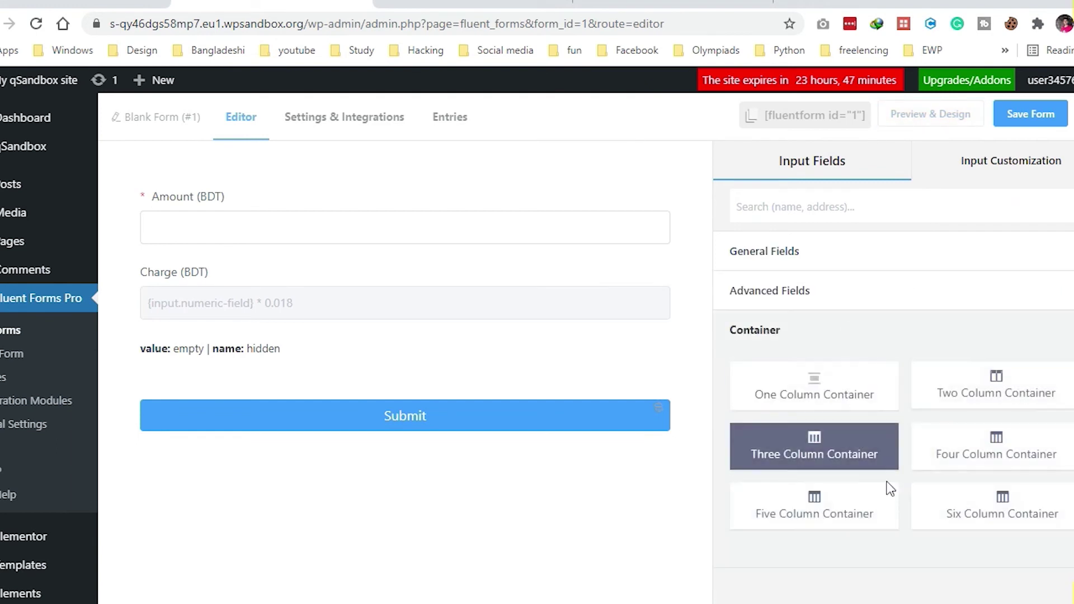
pyautogui.moveTo(984, 383); pyautogui.dragTo(399, 228)
pyautogui.moveTo(173, 277); pyautogui.dragTo(255, 224)
pyautogui.moveTo(251, 309); pyautogui.dragTo(503, 224)
pyautogui.click(1030, 114)
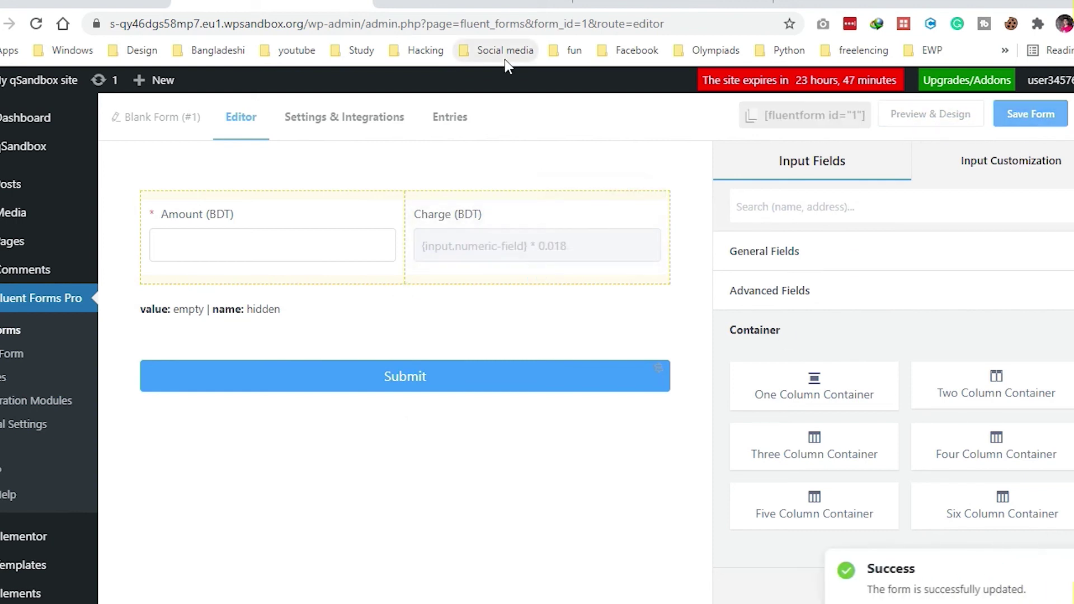
# Reload the form preview to check the two-column layout, and return to the form editor
pyautogui.click(504, 4)
pyautogui.click(36, 23)
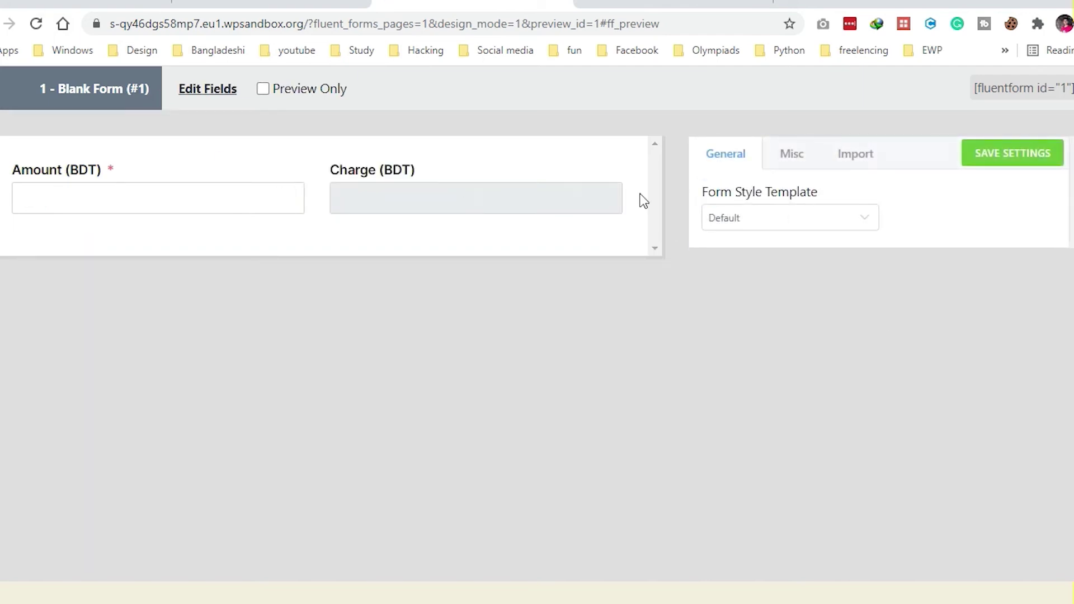
pyautogui.click(271, 4)
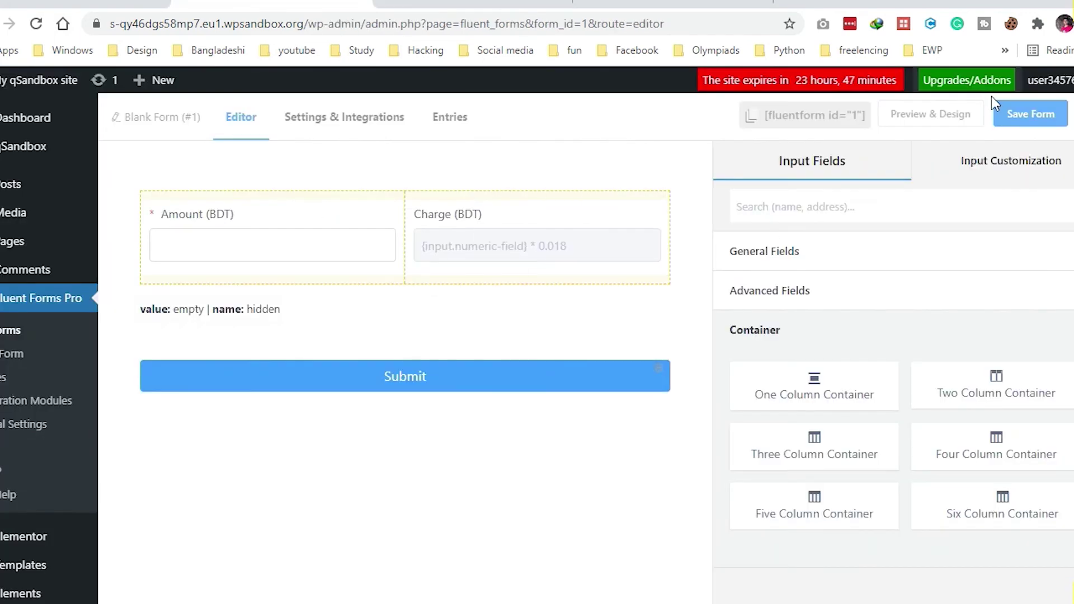
pyautogui.hotkey('ctrl', 'shift', 'Tab')
pyautogui.hotkey('ctrl', 'Tab')
# Copy the form's shortcode and open the list of all pages in the WordPress dashboard
pyautogui.click(767, 116)
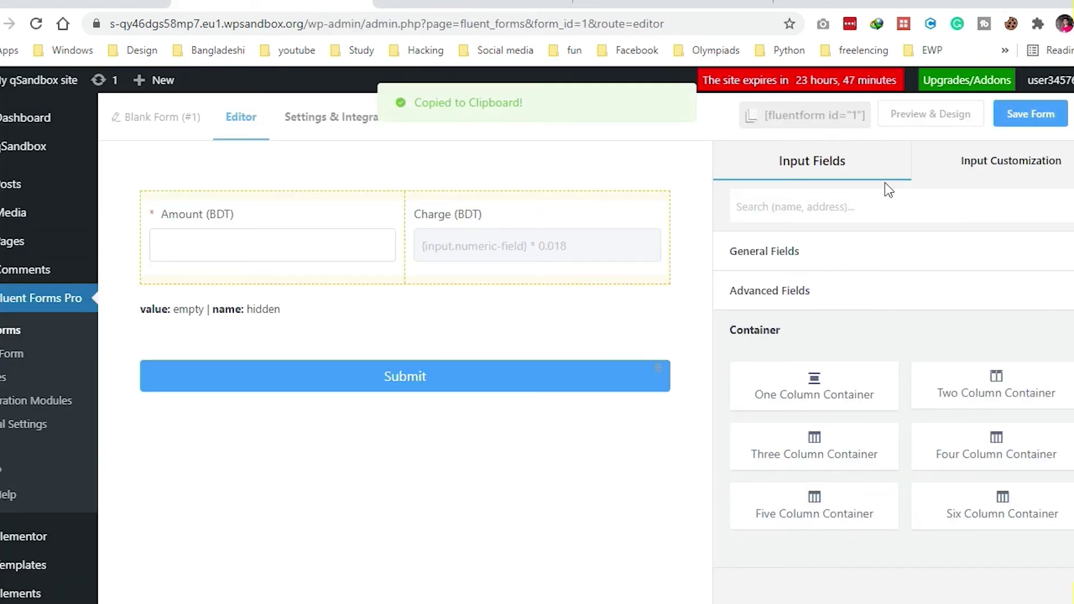
pyautogui.click(90, 4)
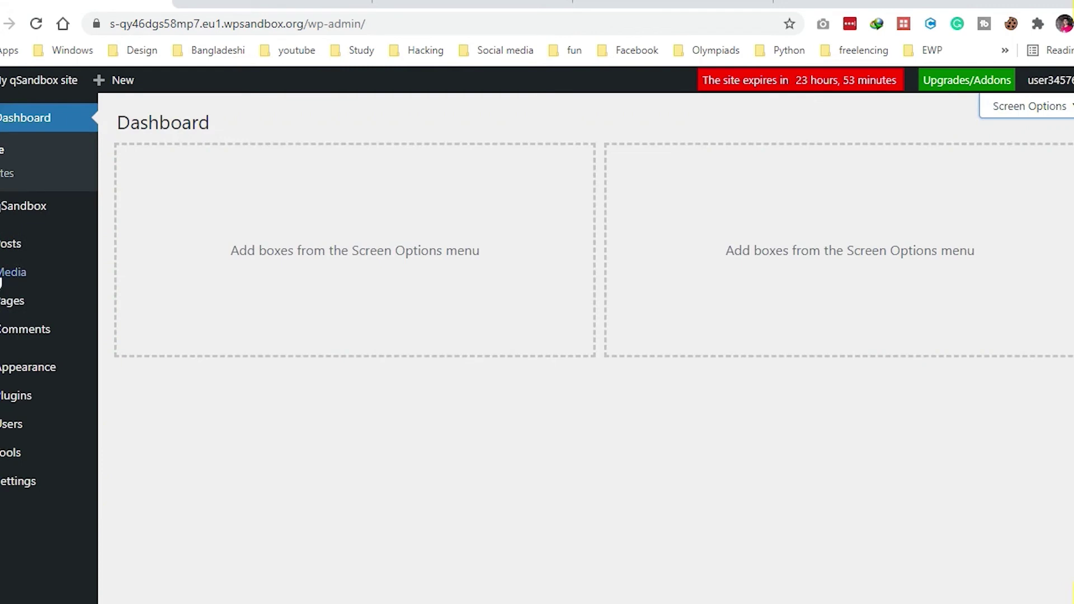
pyautogui.moveTo(3, 254)
pyautogui.moveTo(12, 301)
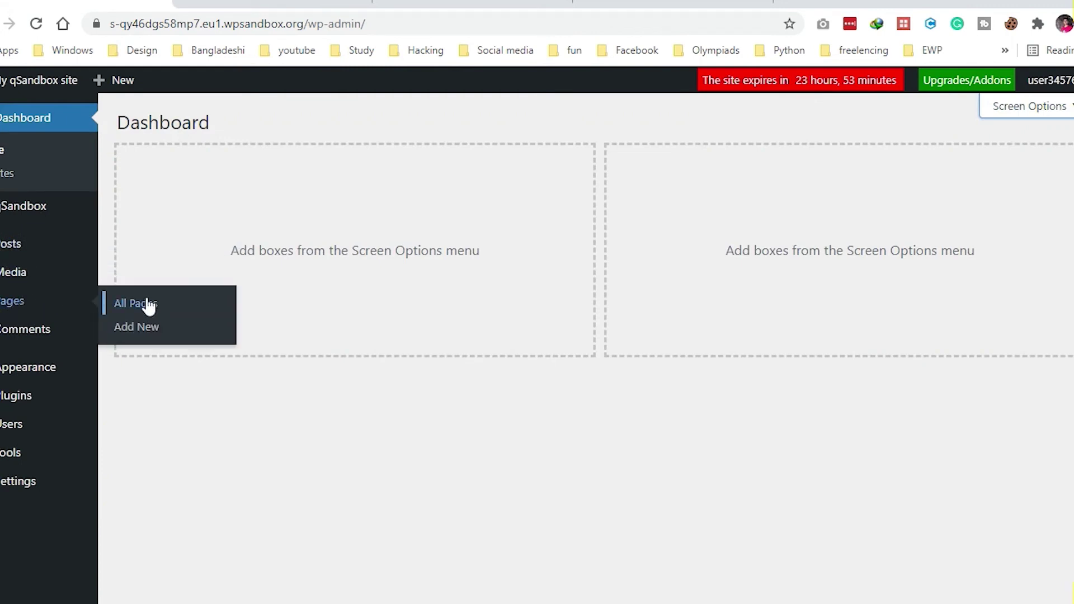
pyautogui.click(144, 304)
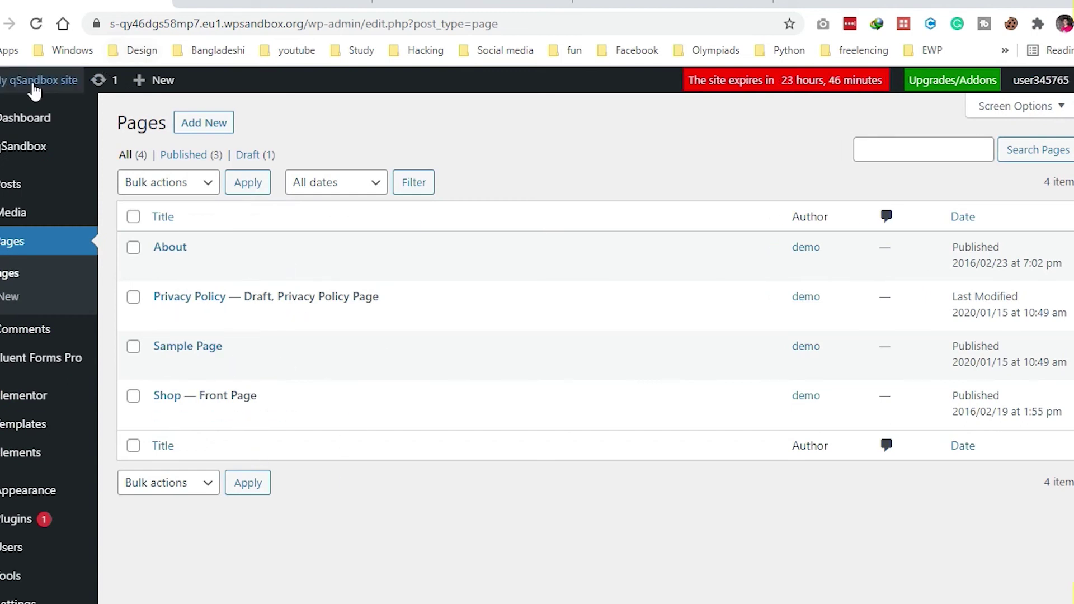
# Open the Shop front page in a new tab, then open it in the block editor and dismiss the welcome guide
pyautogui.rightClick(12, 111)
pyautogui.click(414, 143)
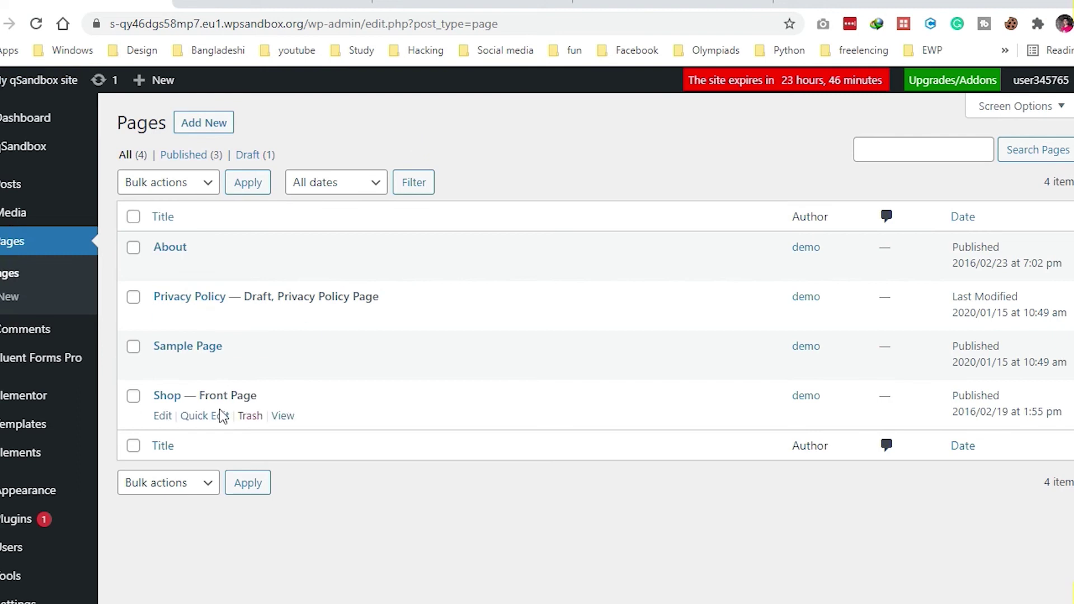
pyautogui.rightClick(280, 417)
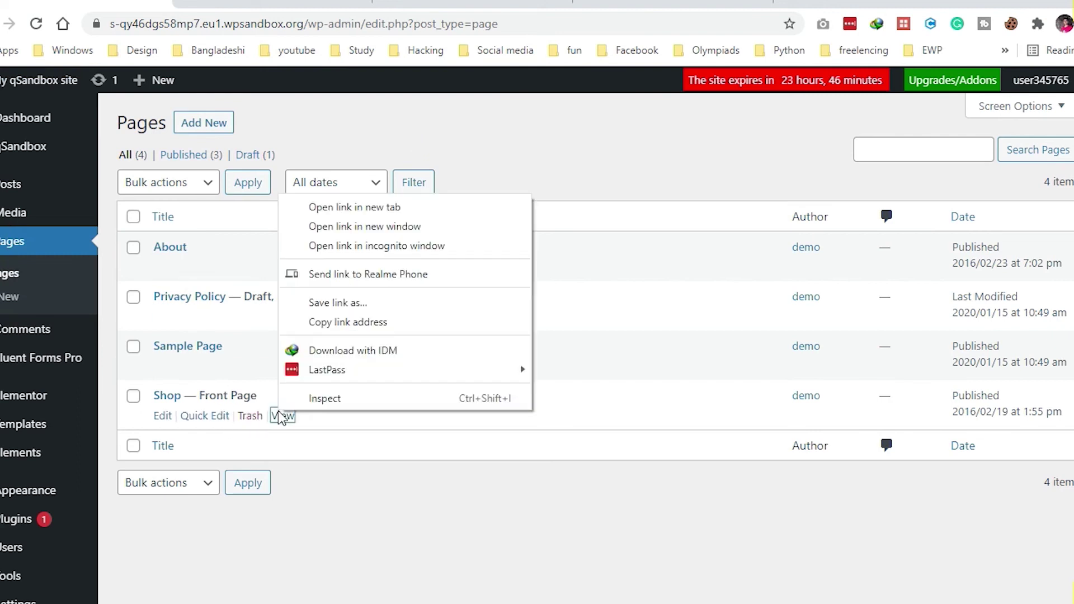
pyautogui.click(354, 207)
pyautogui.click(305, 7)
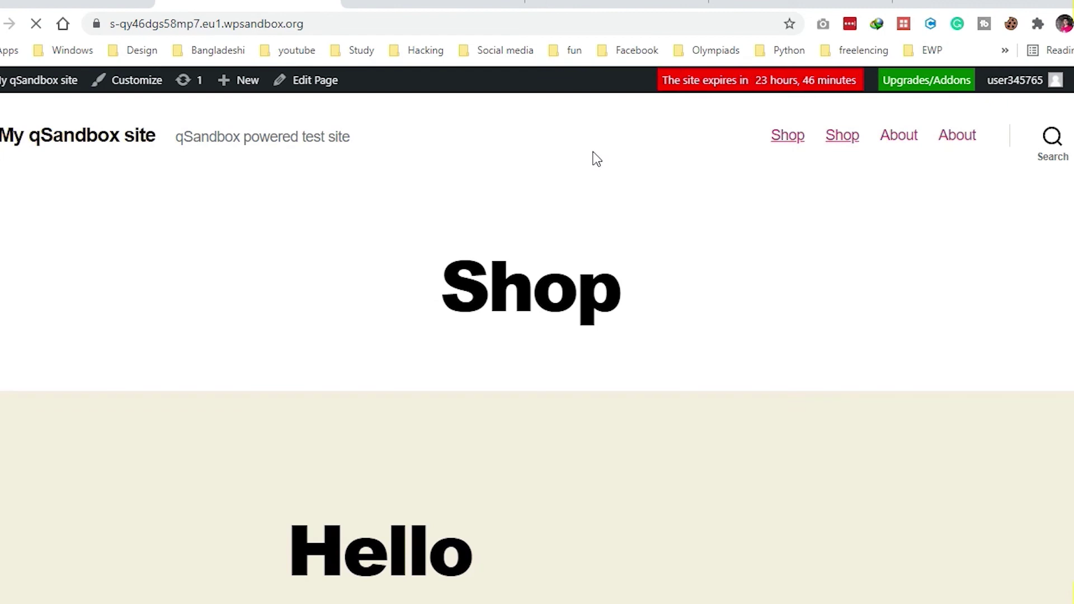
pyautogui.scroll(-10, 611, 217)
pyautogui.scroll(12, 615, 230)
pyautogui.click(305, 80)
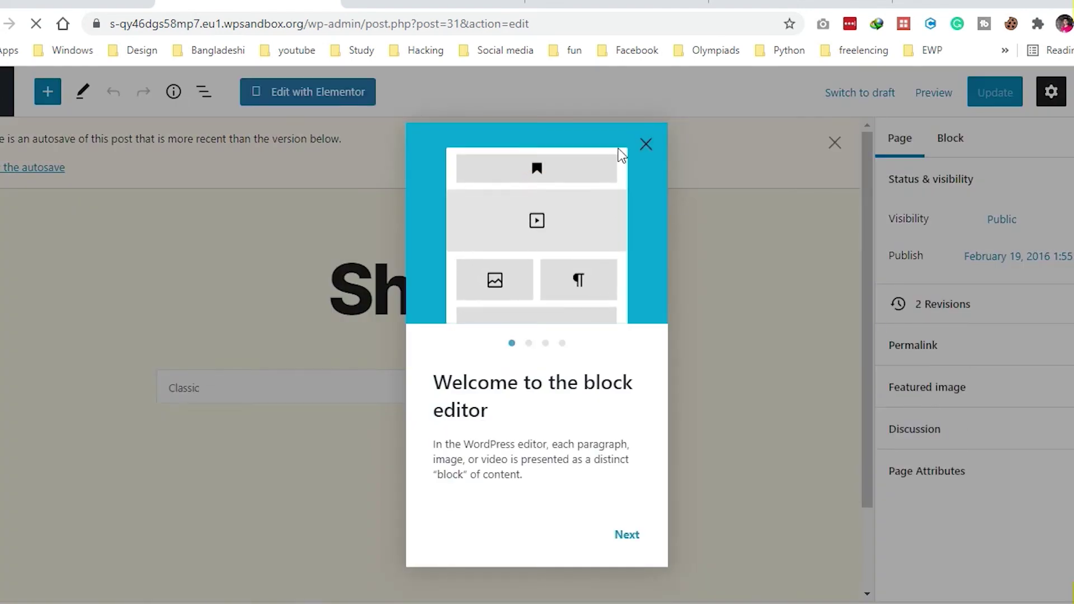
pyautogui.click(645, 146)
# Insert the shortcode [fluentform id="1"] as its own paragraph between the woman's testimonial photo and its Head of Marketing caption, and update the page
pyautogui.scroll(-15, 650, 314)
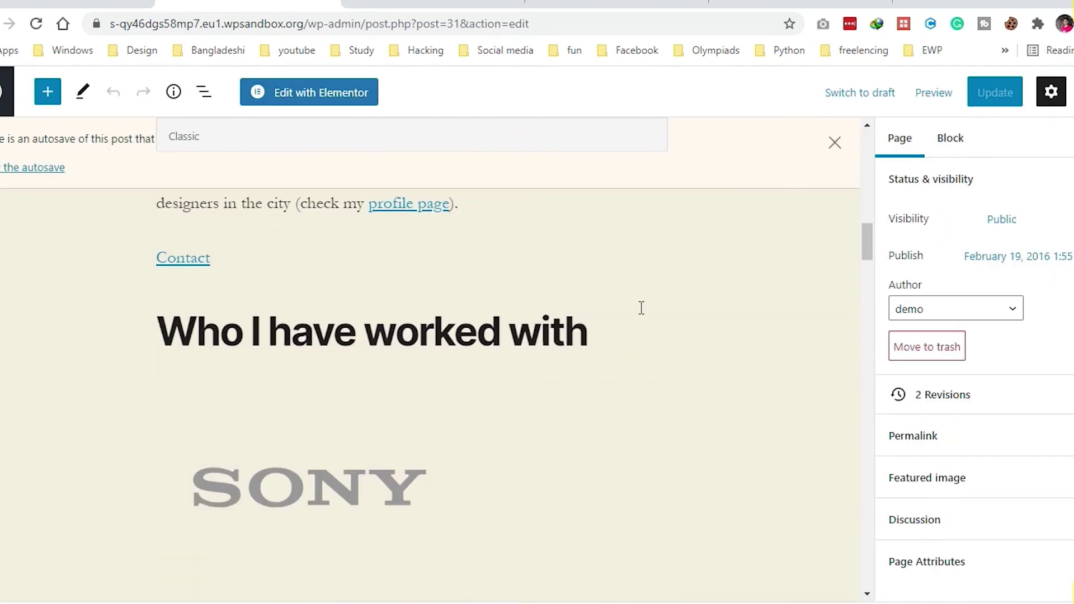
pyautogui.scroll(-15, 641, 297)
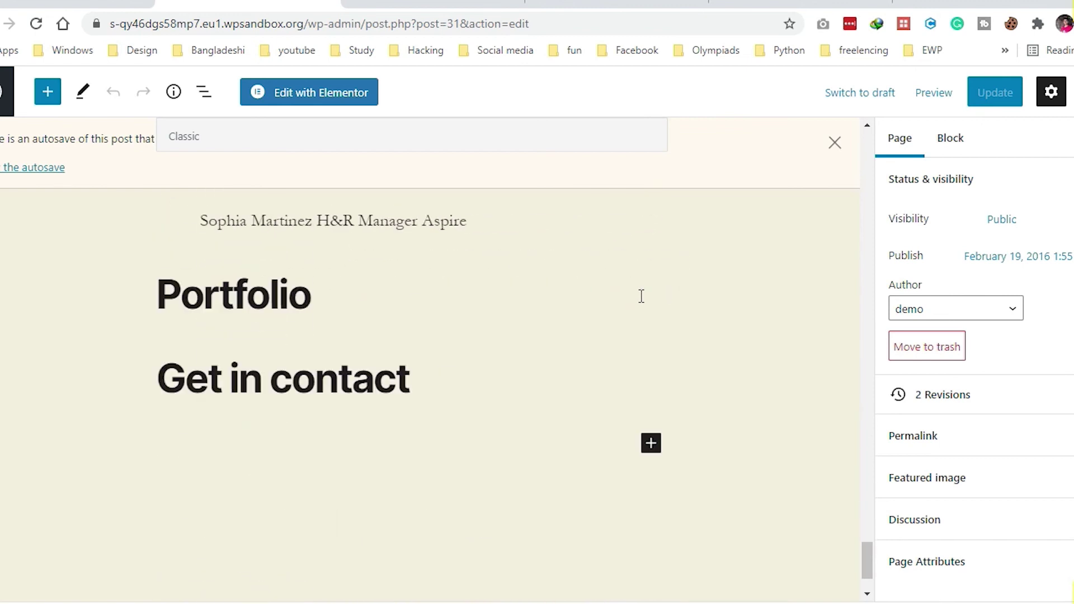
pyautogui.scroll(5, 641, 296)
pyautogui.scroll(3, 561, 307)
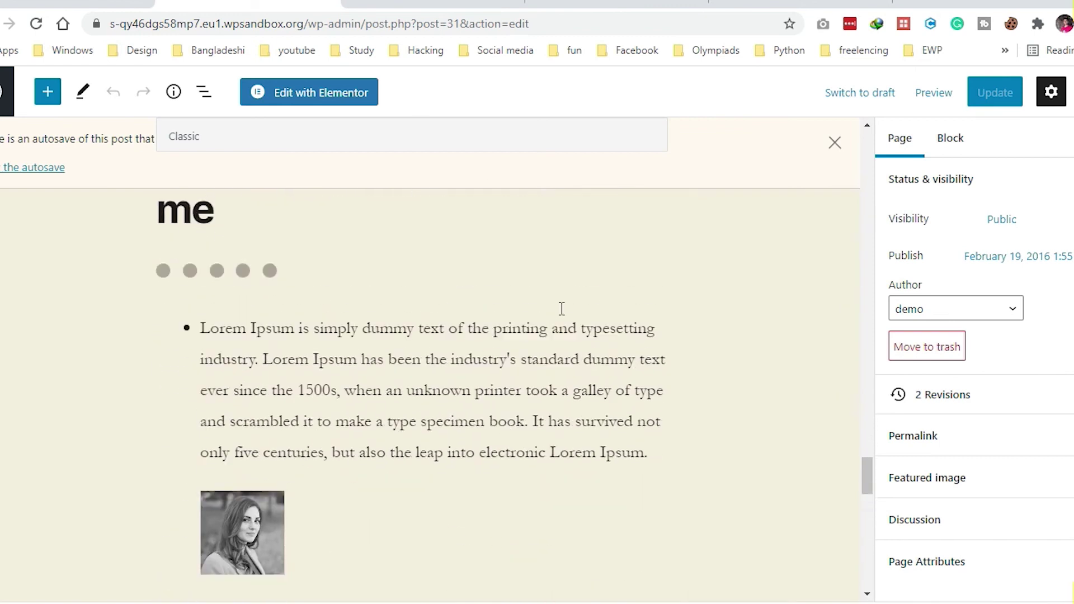
pyautogui.scroll(-6, 563, 305)
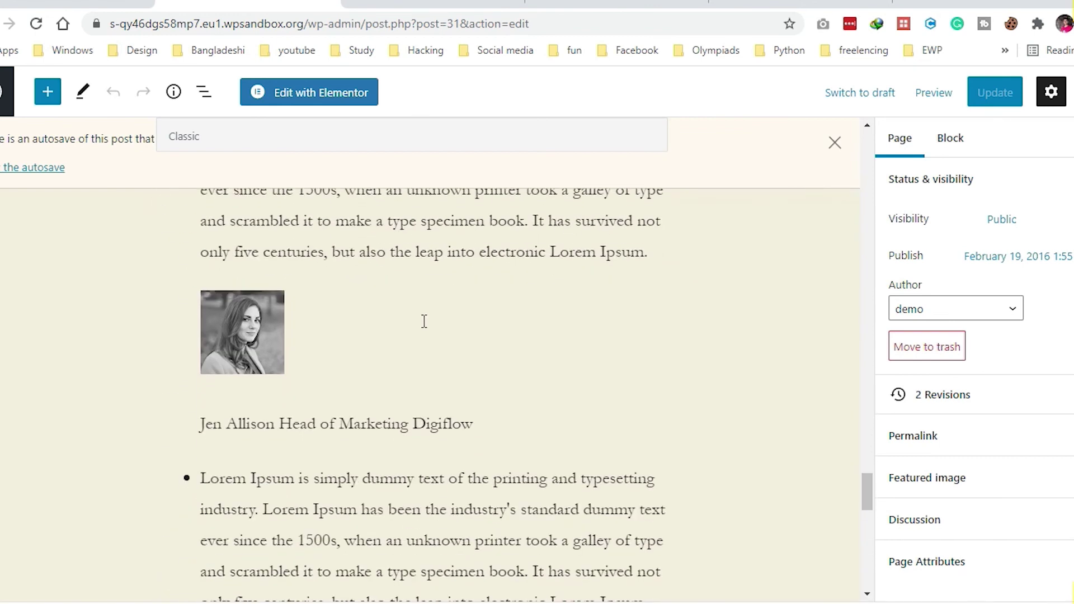
pyautogui.click(299, 367)
pyautogui.press('Delete')
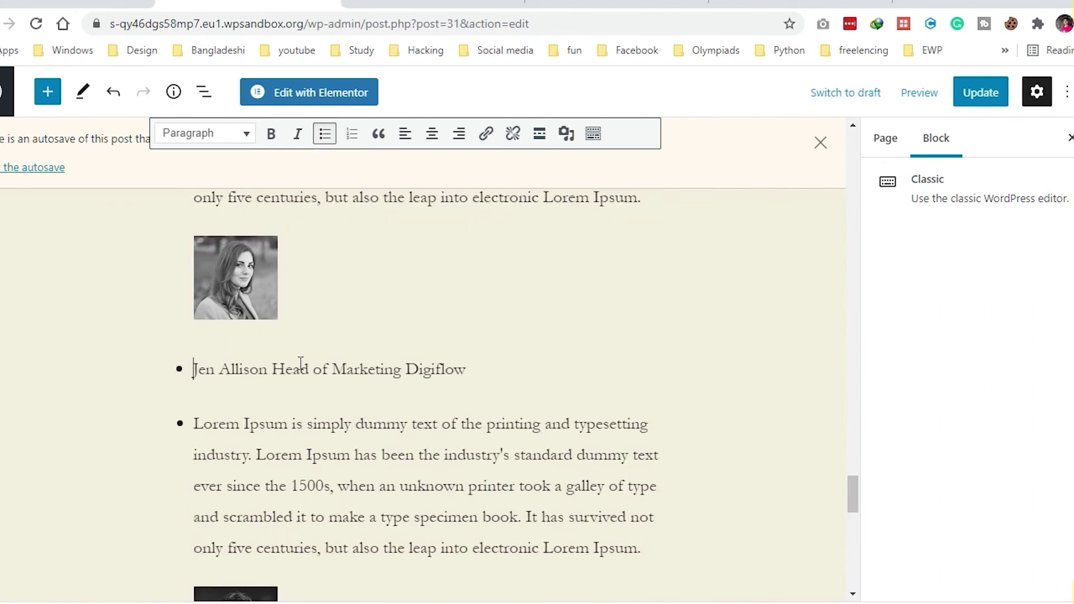
pyautogui.press('Return')
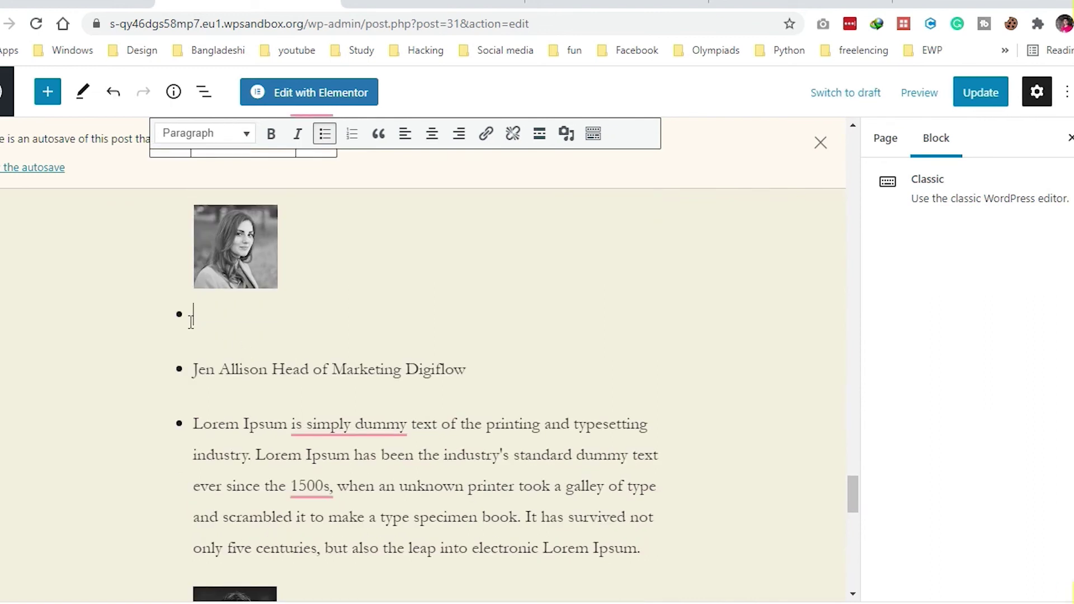
pyautogui.press('Return')
pyautogui.press('BackSpace')
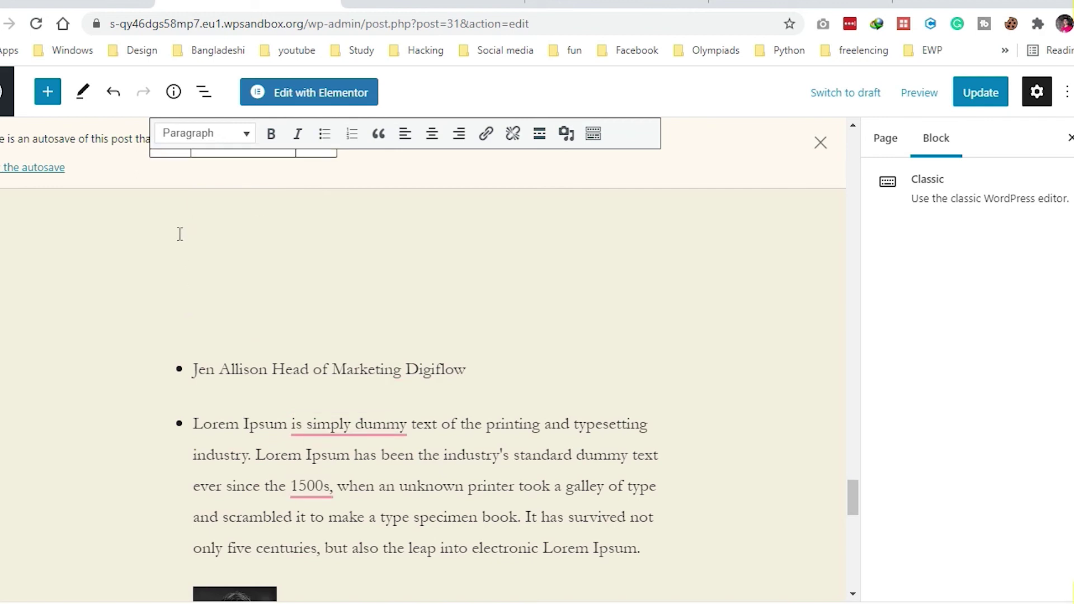
pyautogui.hotkey('ctrl', 'v')
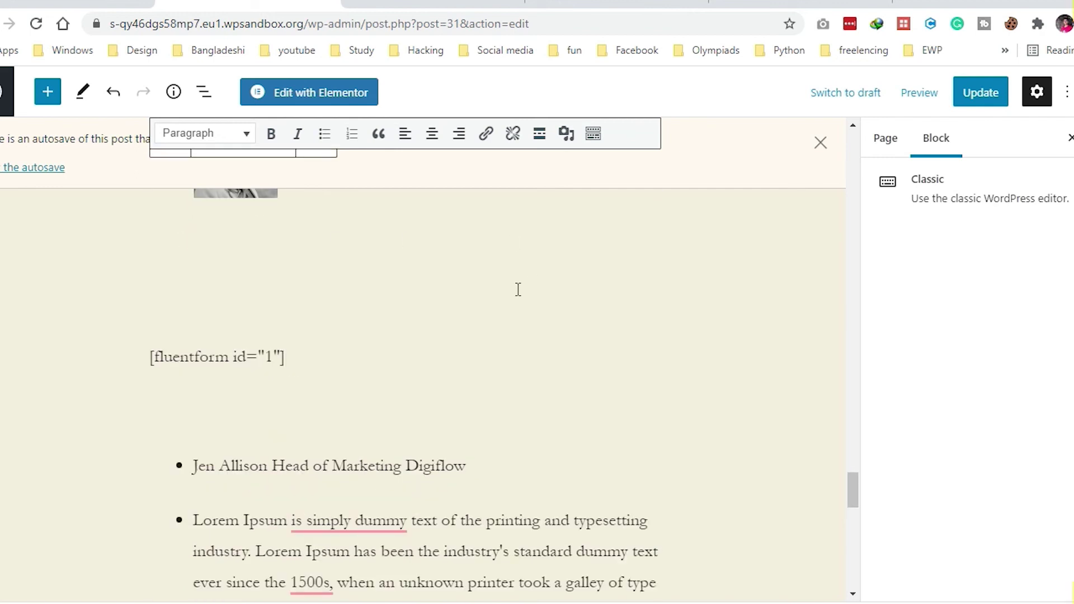
pyautogui.click(990, 106)
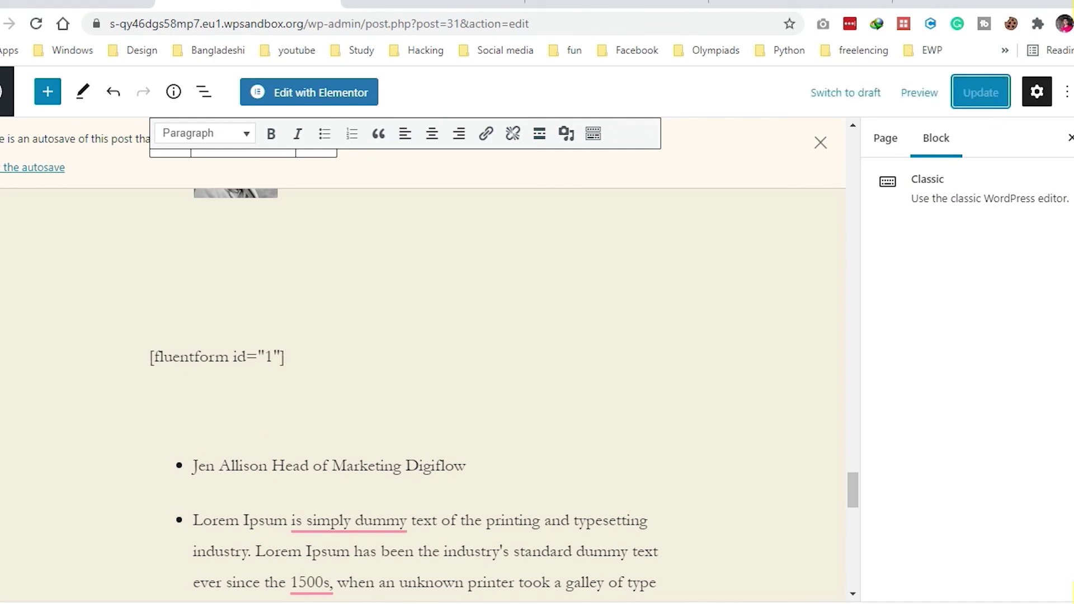
# Preview the updated Shop page in a new tab and find the embedded calculator form among the testimonials
pyautogui.rightClick(914, 93)
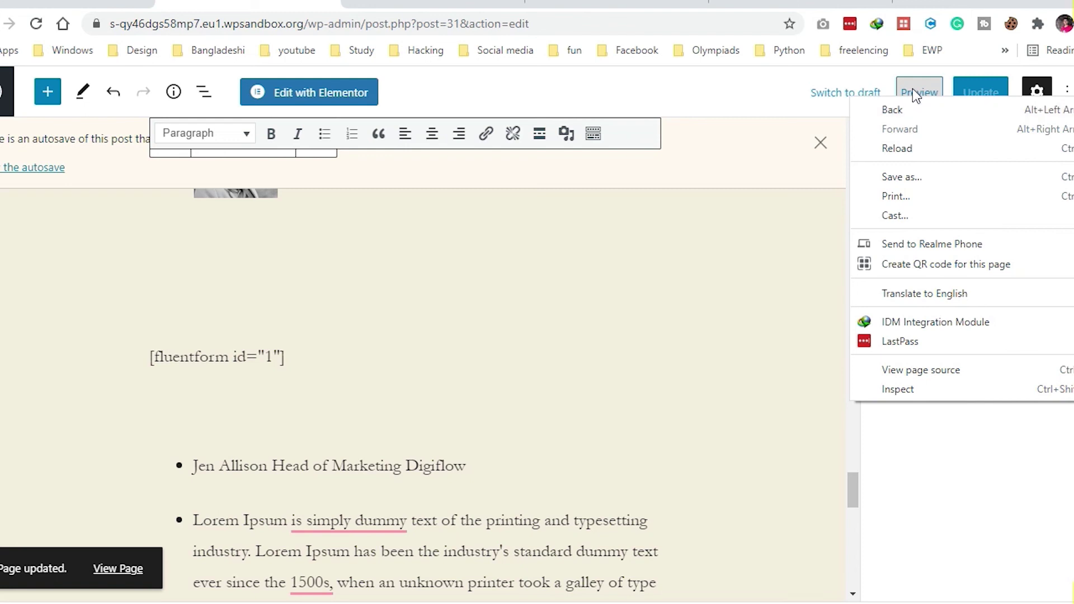
pyautogui.click(914, 93)
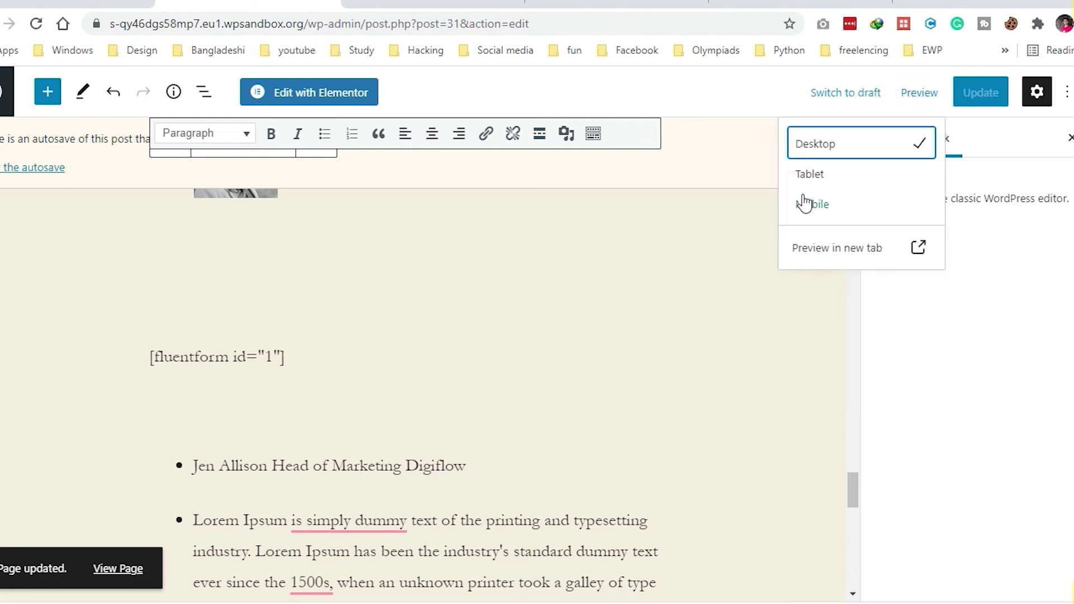
pyautogui.click(851, 248)
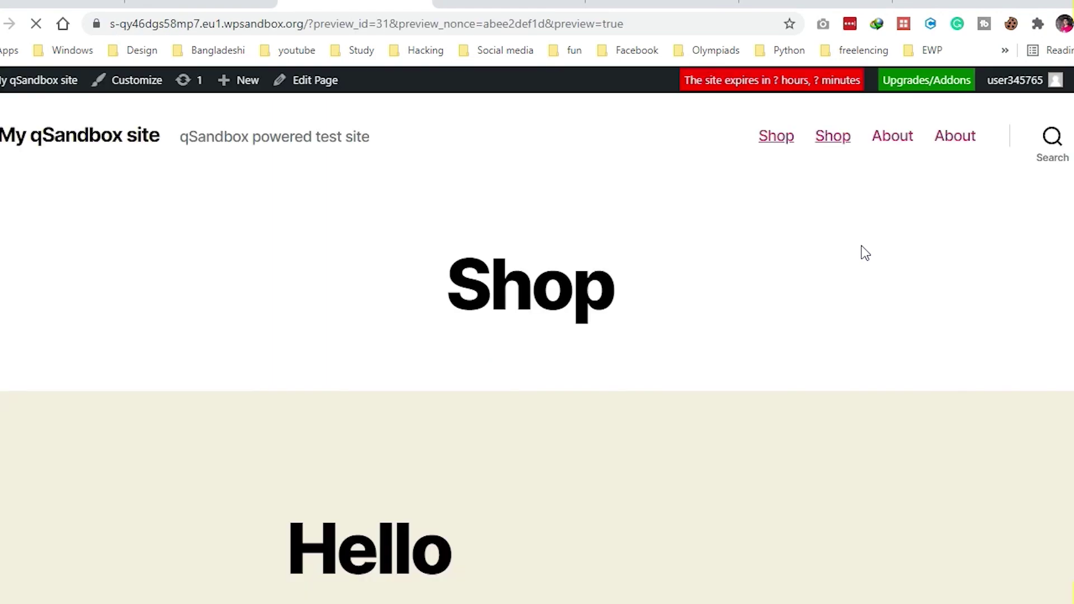
pyautogui.scroll(-20, 868, 287)
pyautogui.scroll(-20, 873, 287)
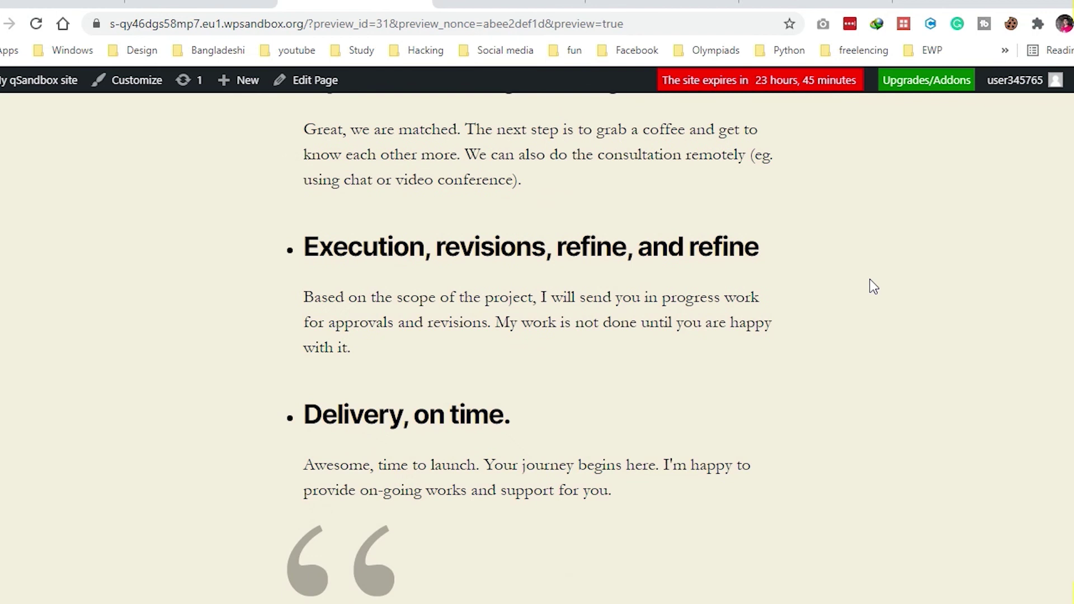
pyautogui.scroll(-15, 873, 287)
pyautogui.scroll(3, 870, 285)
# Test the embedded form by entering 18 as the Amount (BDT) and checking the Charge (BDT) field
pyautogui.click(462, 334)
pyautogui.click(300, 292)
pyautogui.click(346, 342)
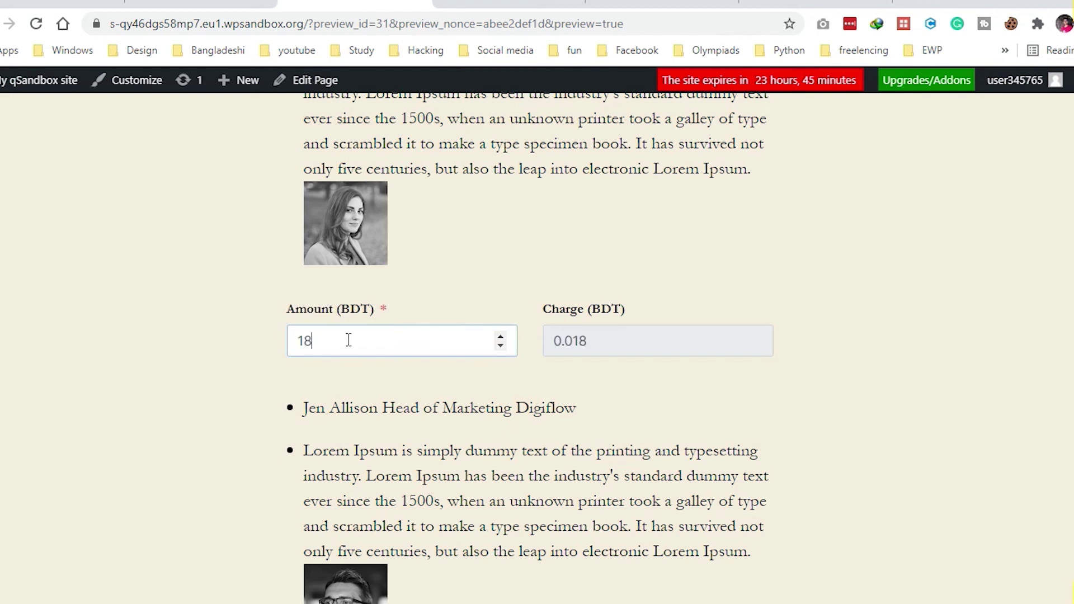
pyautogui.doubleClick(301, 340)
pyautogui.press('super')
pyautogui.click(555, 344)
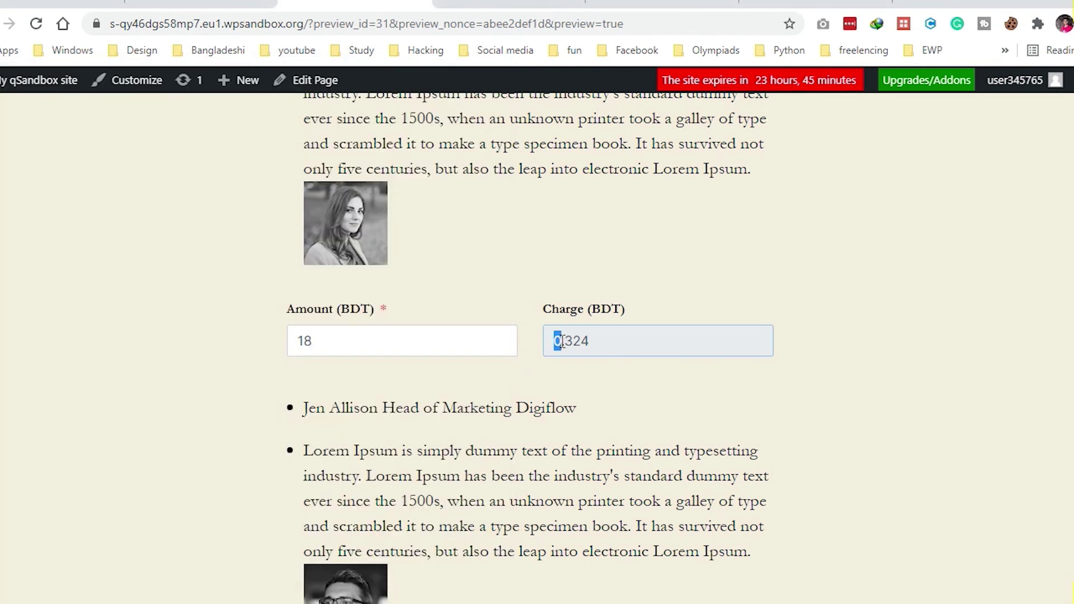
pyautogui.click(347, 343)
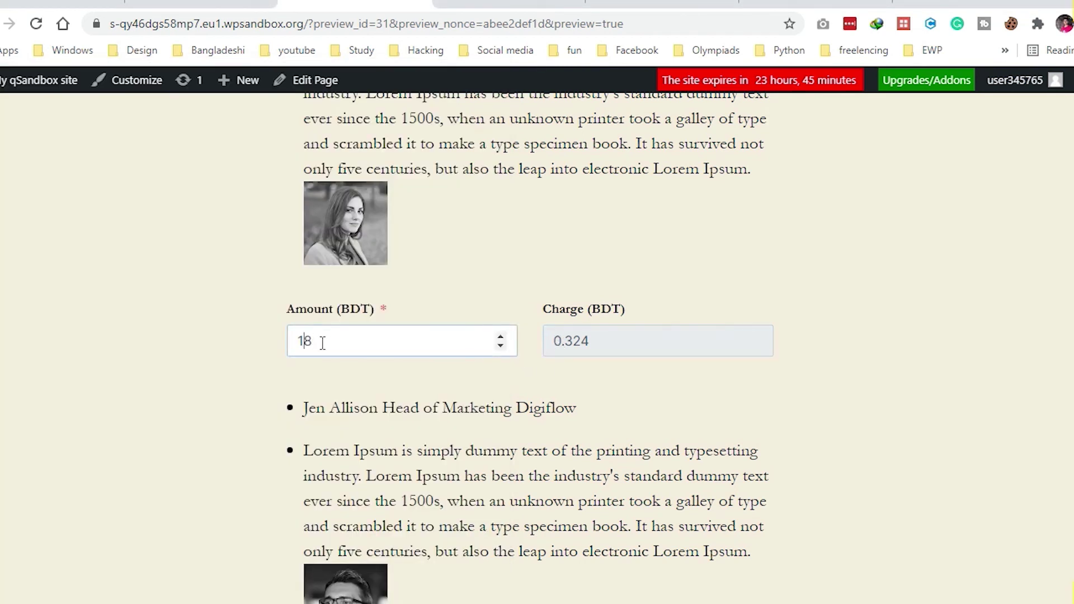
# Replace the Amount (BDT) with 2000 and check the calculated Charge (BDT)
pyautogui.doubleClick(556, 343)
pyautogui.click(299, 343)
pyautogui.write('2000')
pyautogui.doubleClick(647, 395)
pyautogui.click(344, 311)
pyautogui.click(301, 341)
pyautogui.doubleClick(616, 342)
pyautogui.click(619, 272)
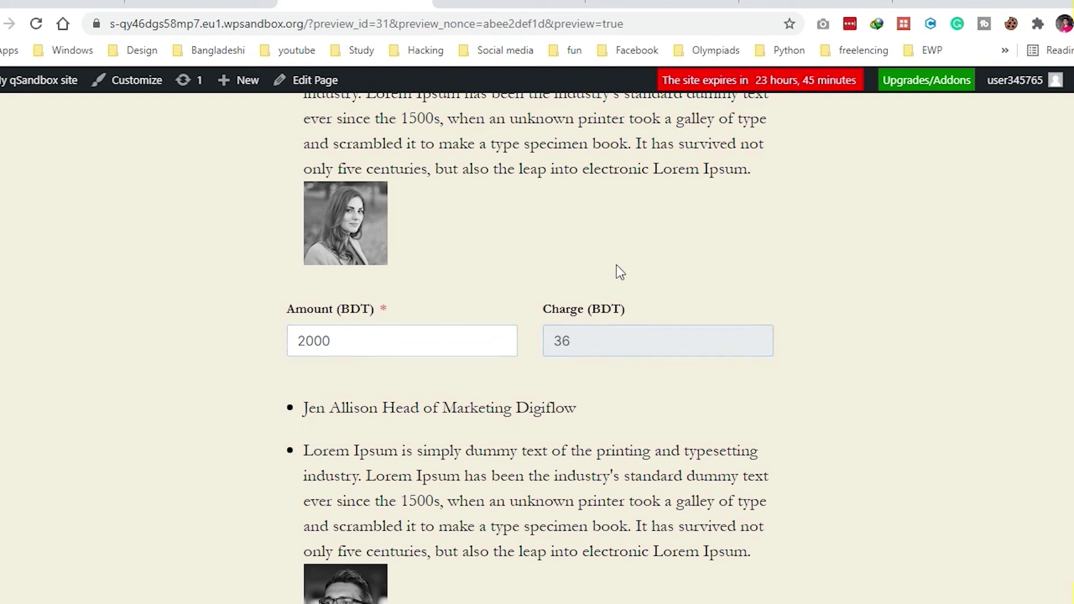